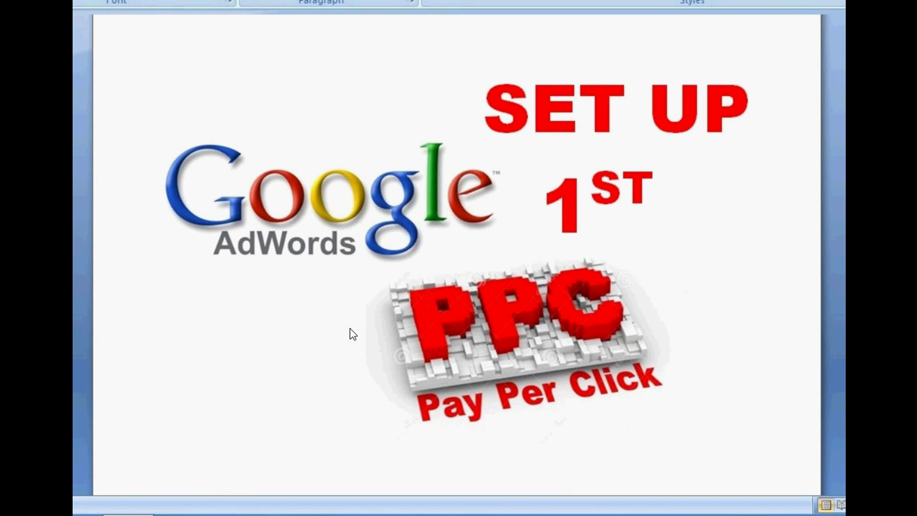
# Exit the picture slide show, minimize the photo viewer and switch to Firefox.
pyautogui.rightClick(688, 156)
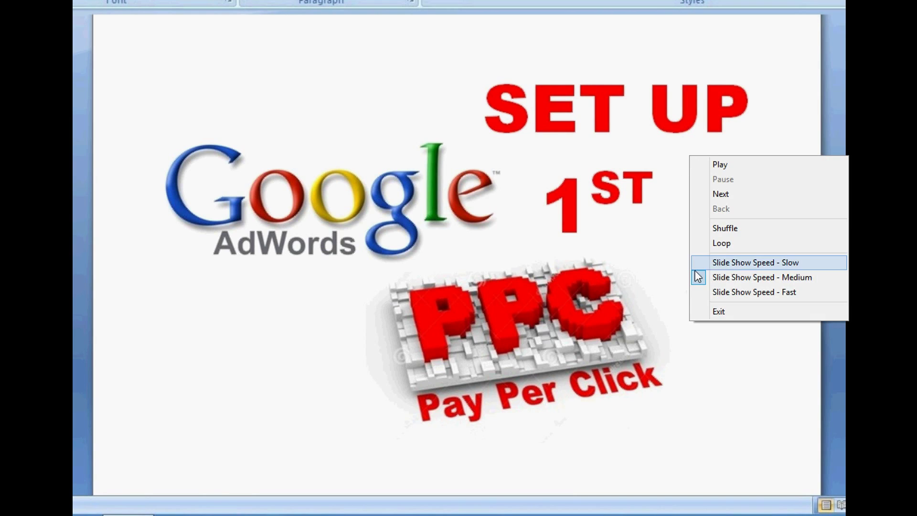
pyautogui.click(716, 313)
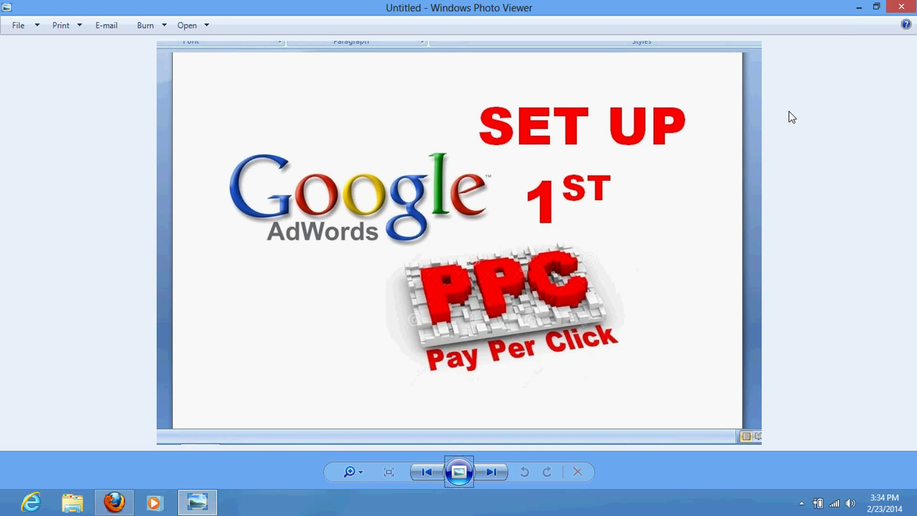
pyautogui.click(856, 7)
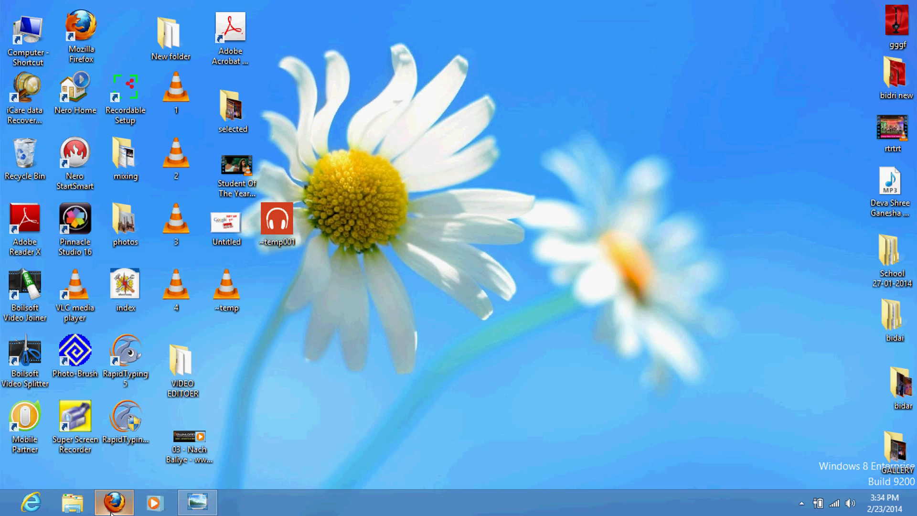
pyautogui.click(114, 502)
pyautogui.click(33, 320)
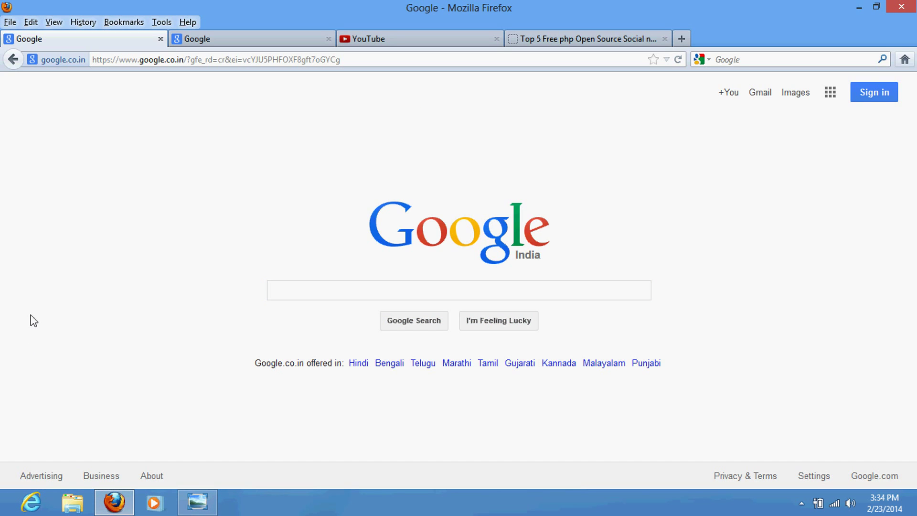
# Search Google for "adwords" and open the Google AdWords - Online Advertising by Google site.
pyautogui.click(309, 296)
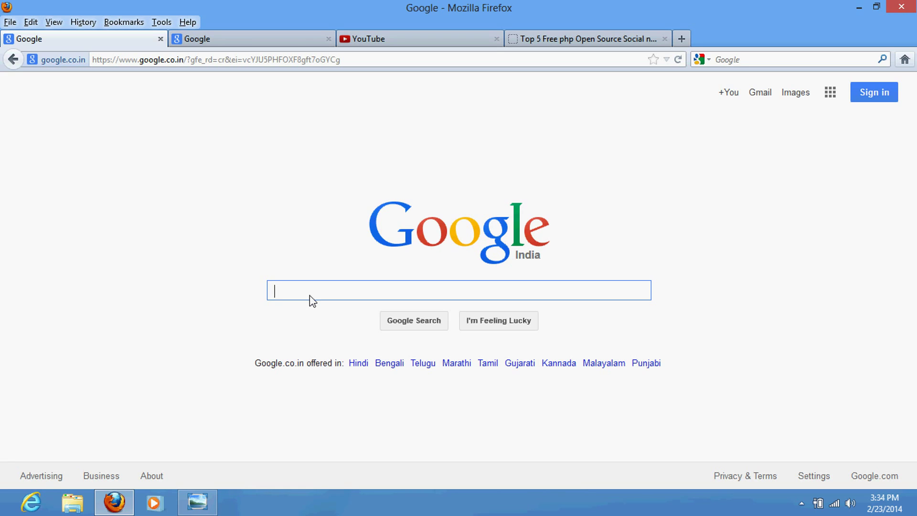
pyautogui.write('adwords')
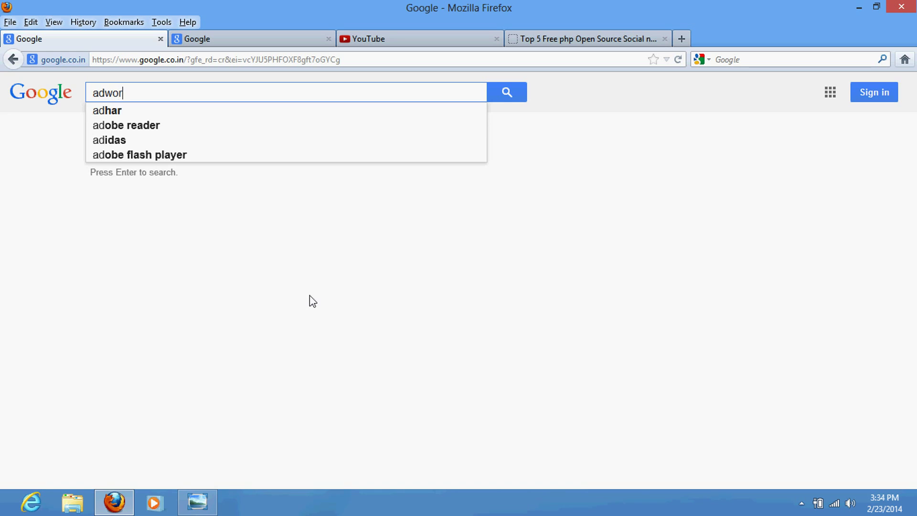
pyautogui.click(127, 112)
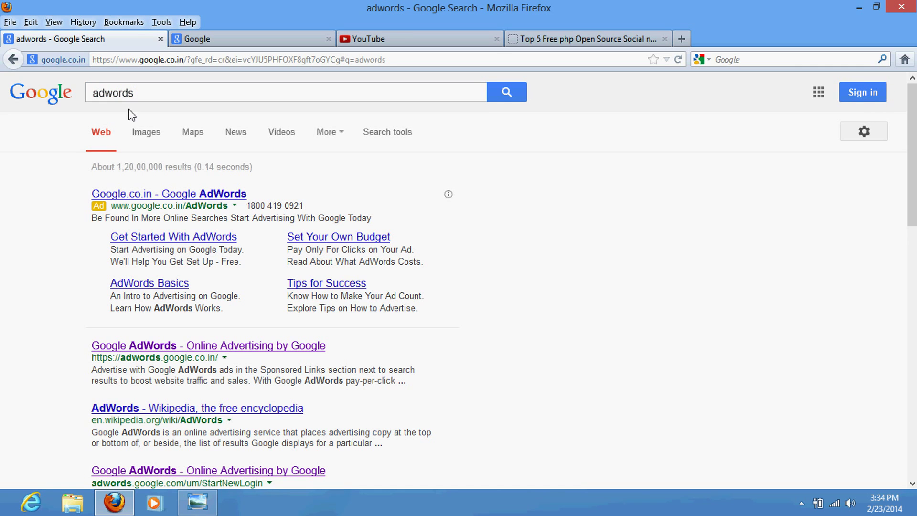
pyautogui.click(159, 351)
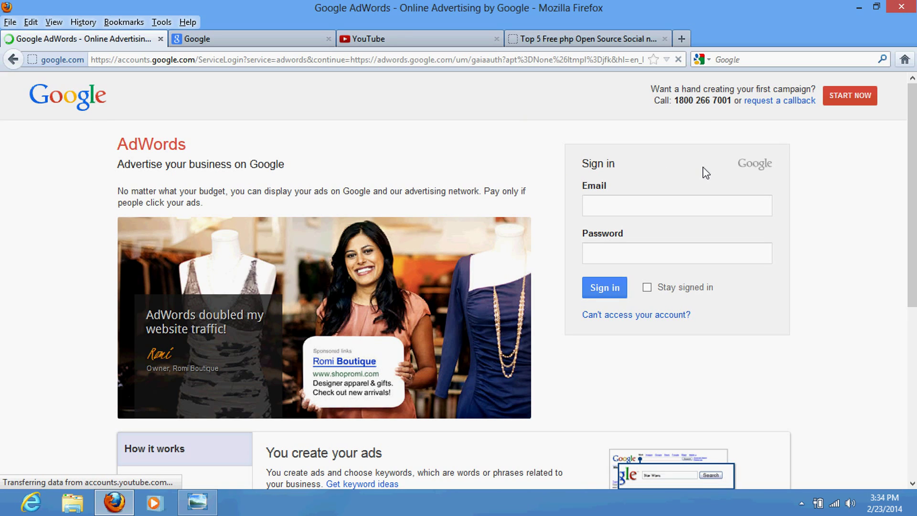
# Sign in to AdWords with the account e-mail and password, dismissing the offer to remember the password.
pyautogui.click(668, 205)
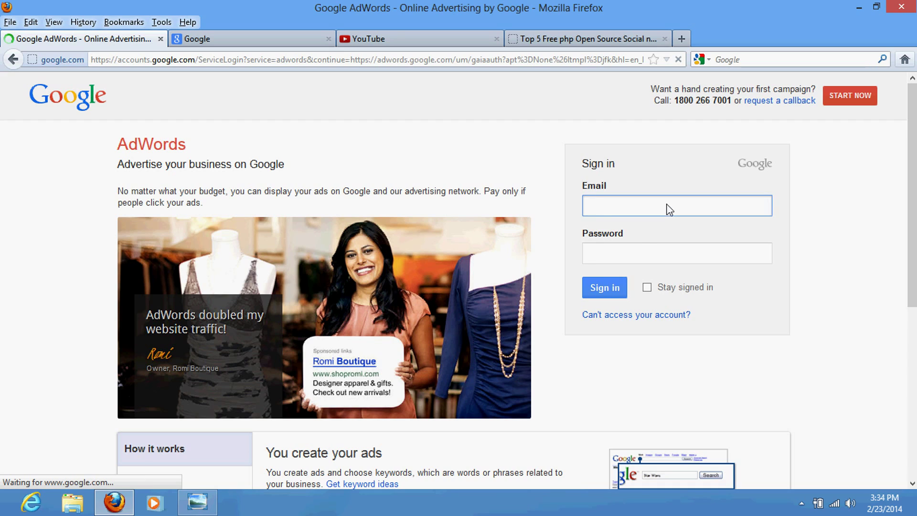
pyautogui.click(667, 205)
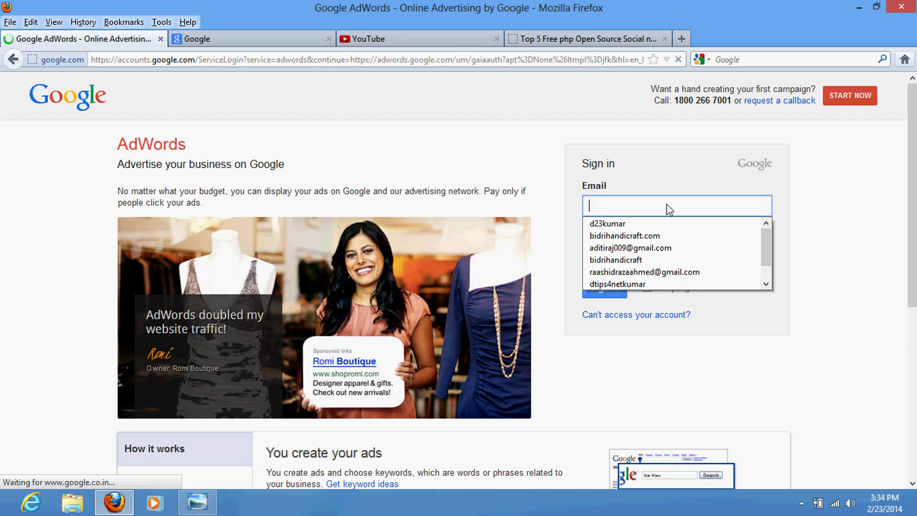
pyautogui.click(663, 260)
pyautogui.press('Tab')
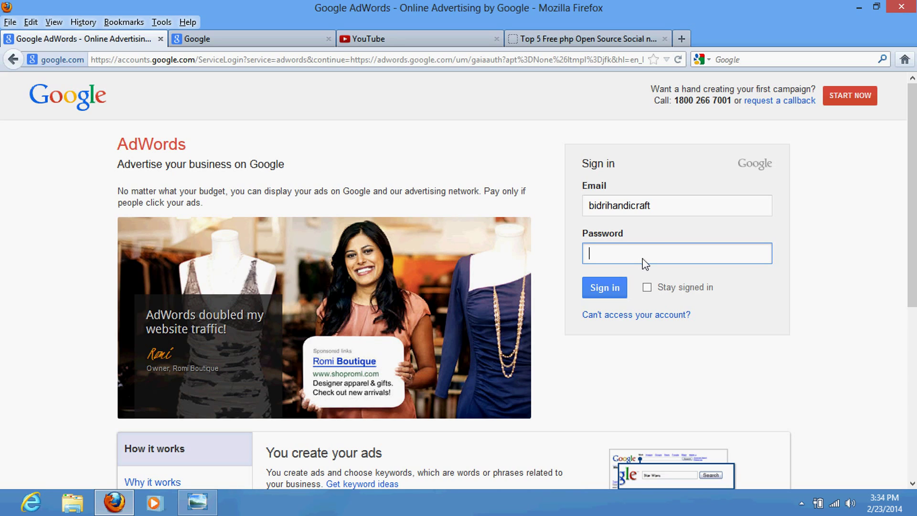
pyautogui.write('••••••••••')
pyautogui.press('Return')
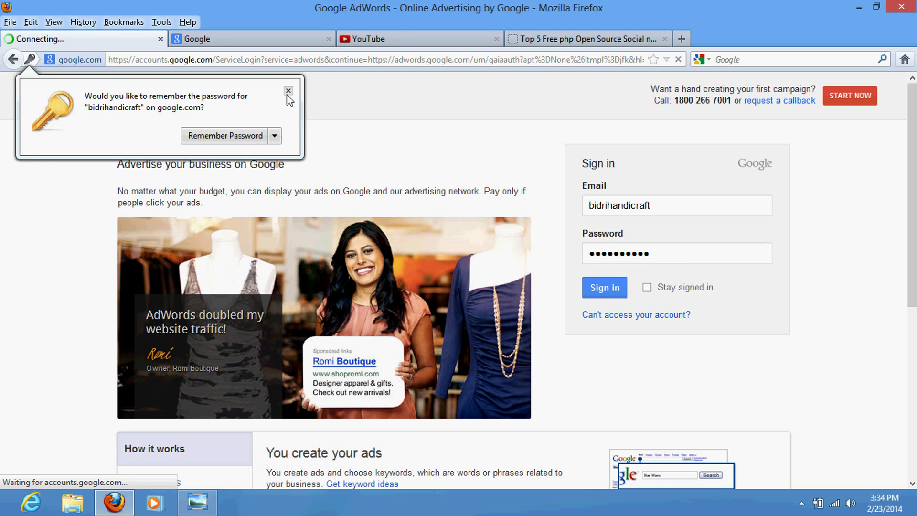
pyautogui.click(288, 90)
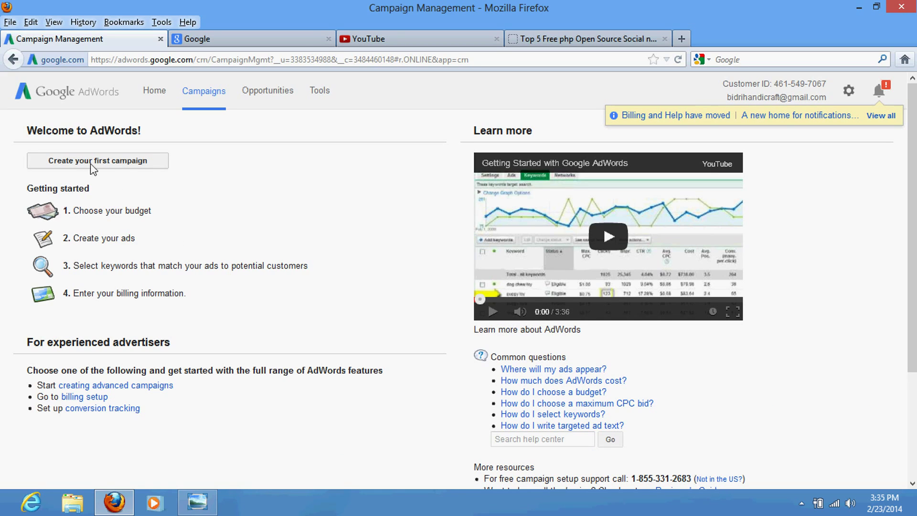
# Start creating the first campaign with the type Search Network only and search partners excluded.
pyautogui.click(127, 167)
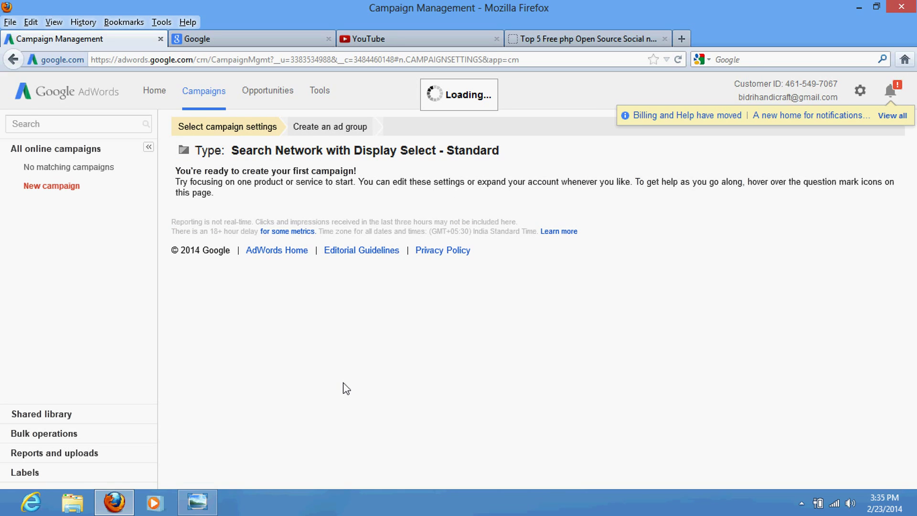
pyautogui.click(352, 237)
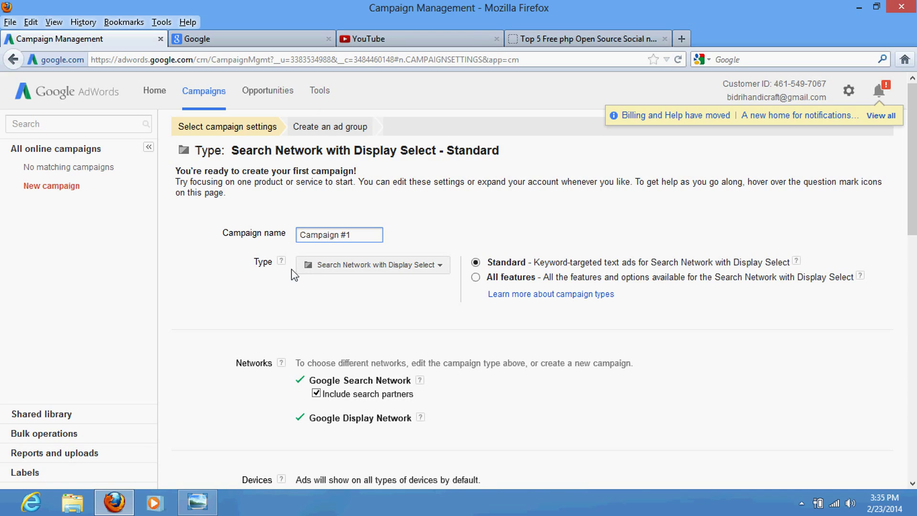
pyautogui.click(397, 270)
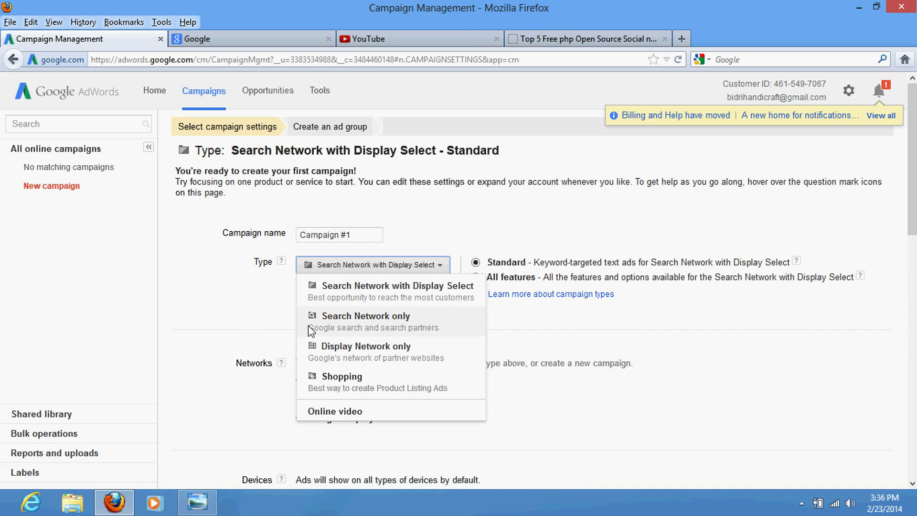
pyautogui.click(356, 322)
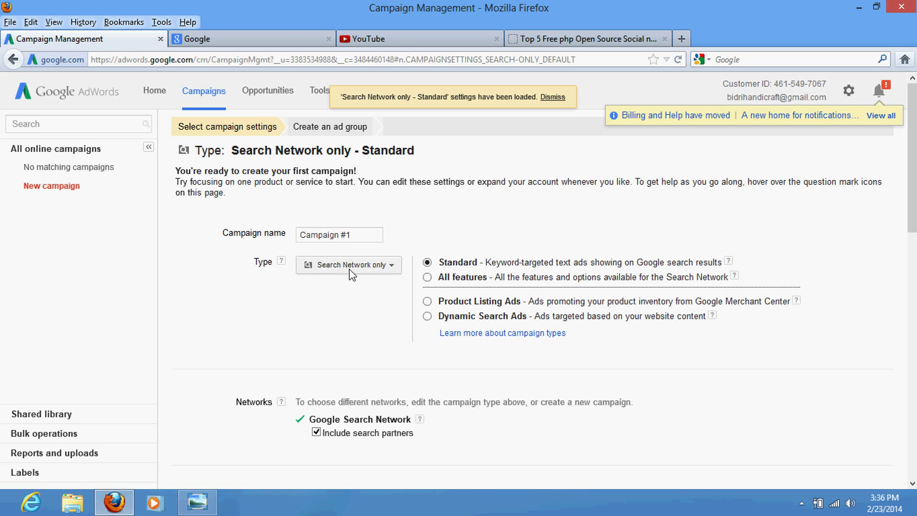
pyautogui.scroll(-3, 313, 372)
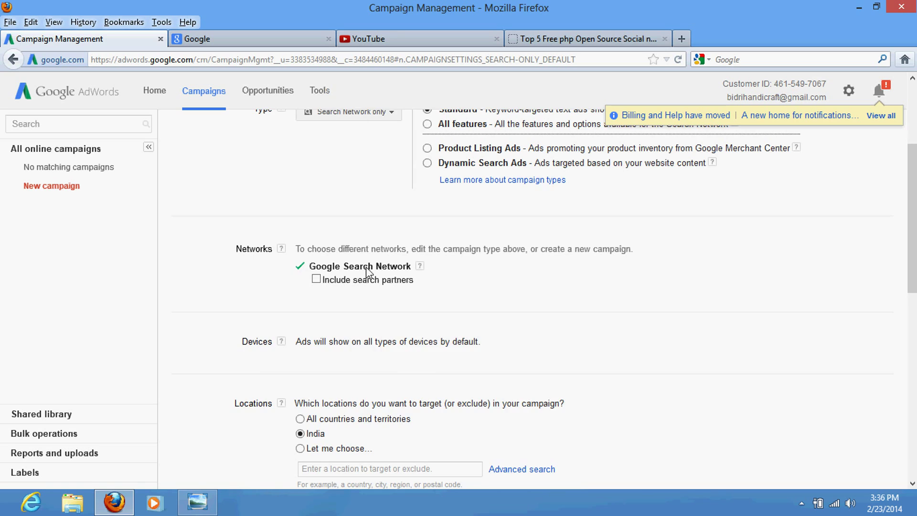
pyautogui.scroll(3, 367, 272)
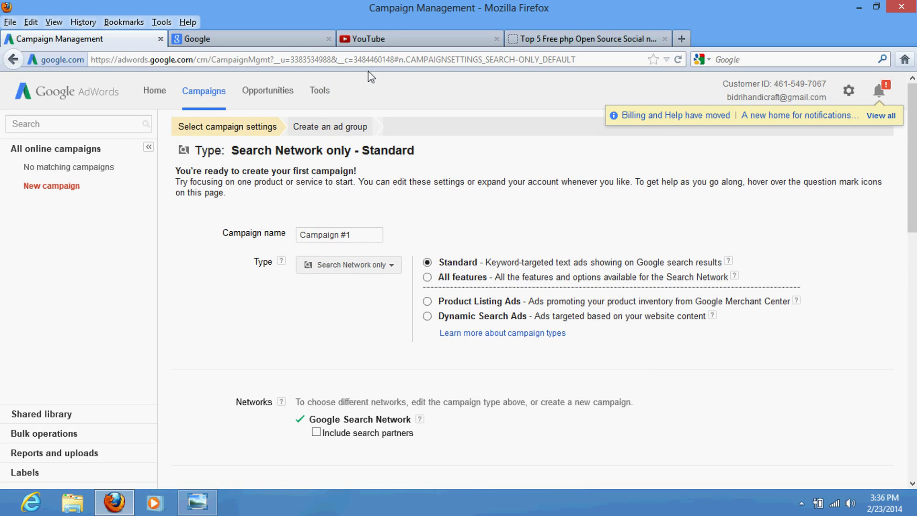
# Search Google for "buy pendrive online" and examine where ads appear on the results page, comparing with the campaign's network settings.
pyautogui.click(272, 39)
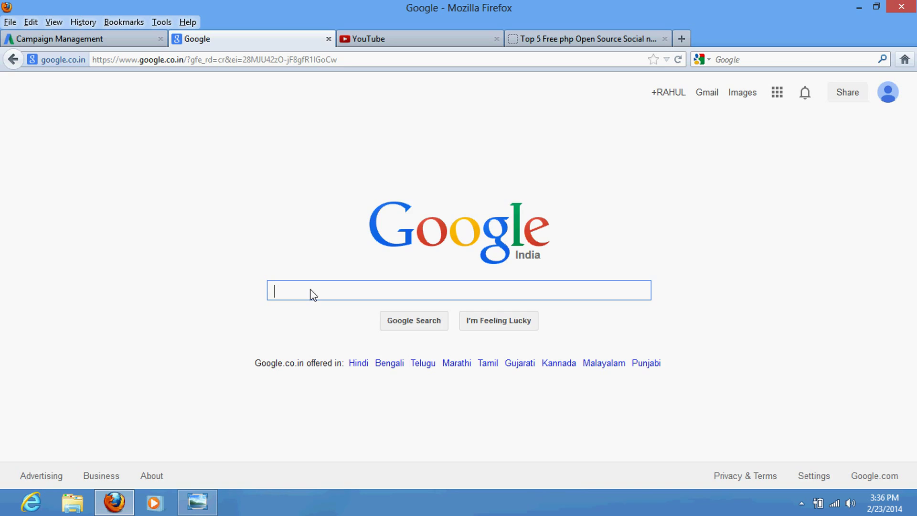
pyautogui.write('buy pendrive')
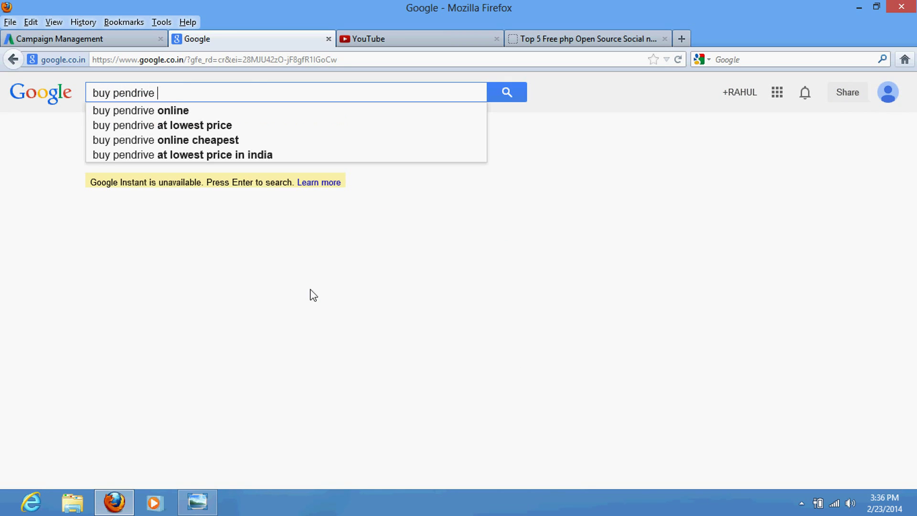
pyautogui.click(191, 111)
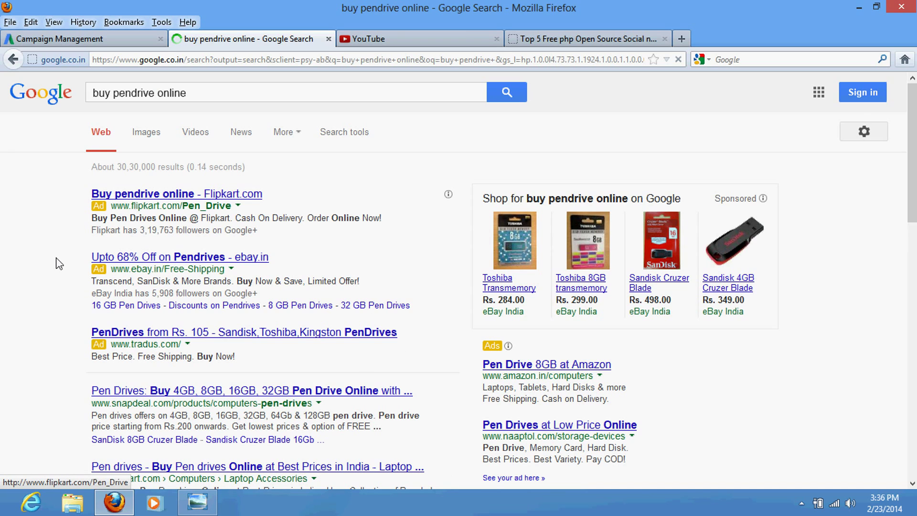
pyautogui.scroll(-3, 72, 286)
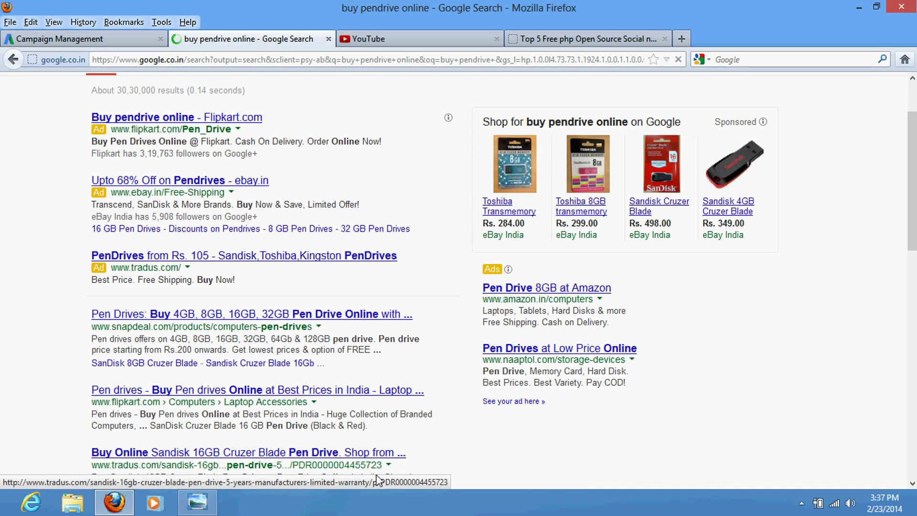
pyautogui.scroll(-4, 234, 435)
pyautogui.scroll(5, 157, 294)
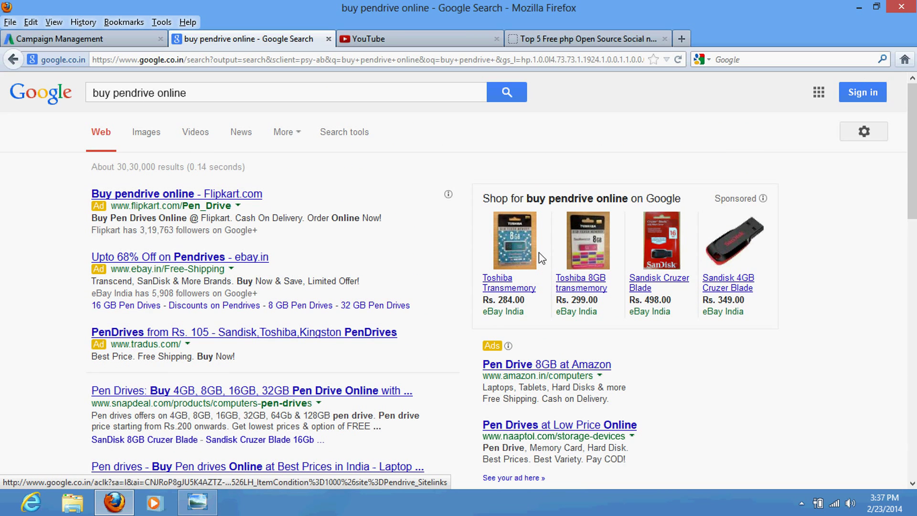
pyautogui.scroll(-3, 567, 316)
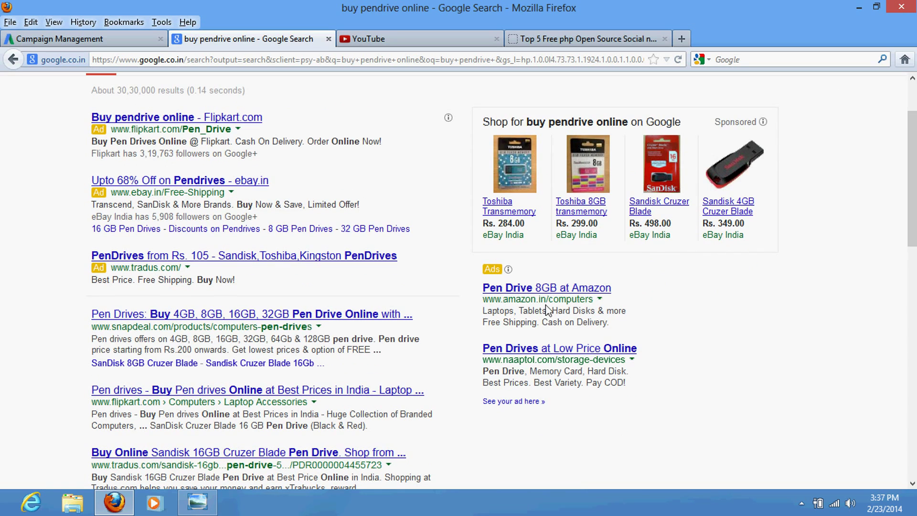
pyautogui.scroll(3, 566, 299)
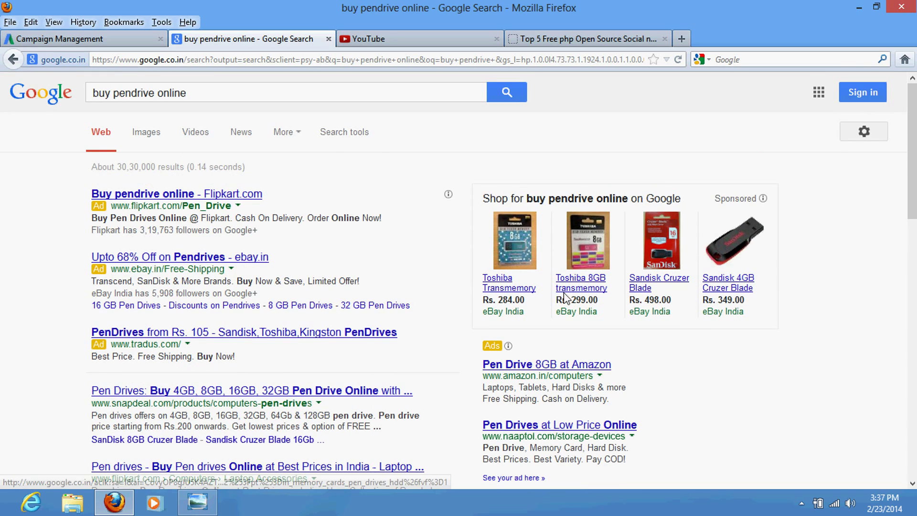
pyautogui.click(72, 38)
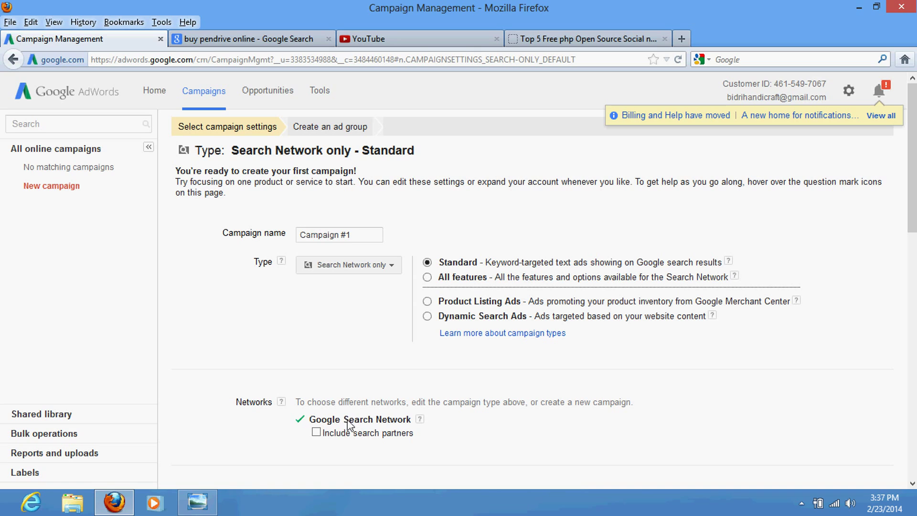
pyautogui.click(283, 42)
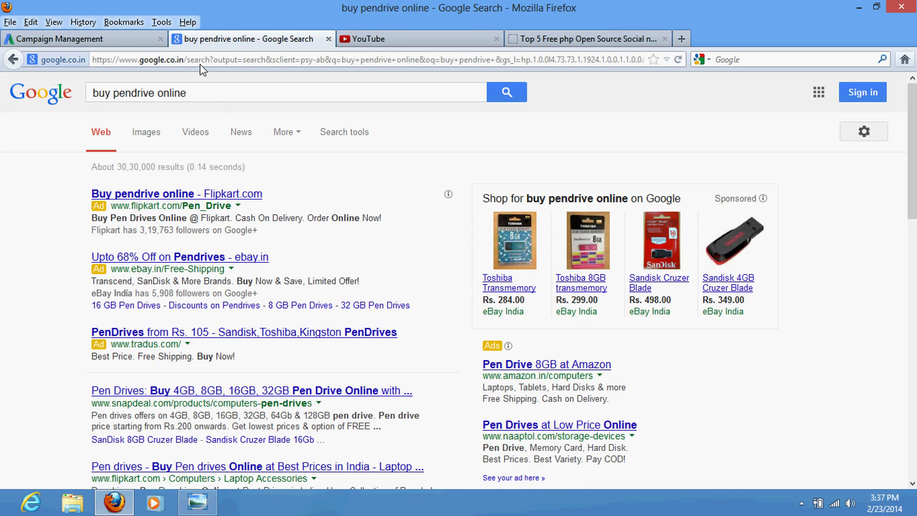
# Return to the campaign settings and set the campaign type to Search Network with Display Select.
pyautogui.click(114, 39)
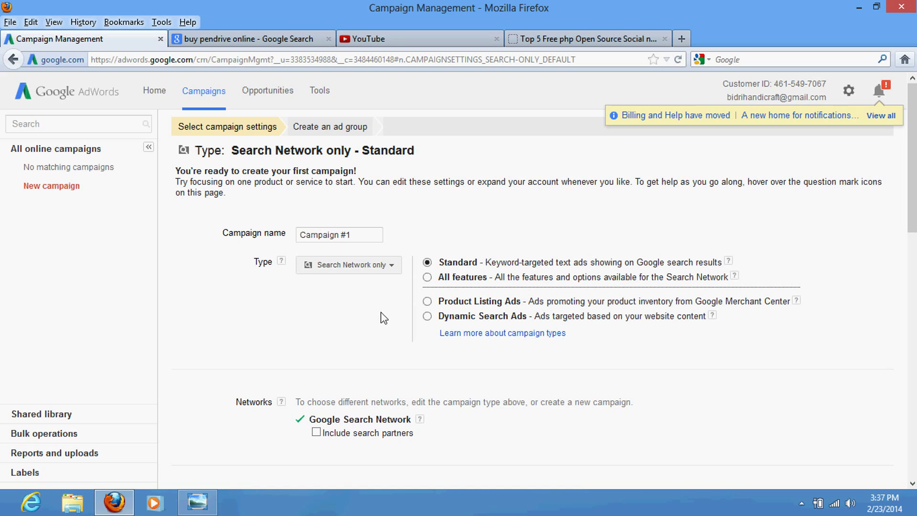
pyautogui.click(377, 269)
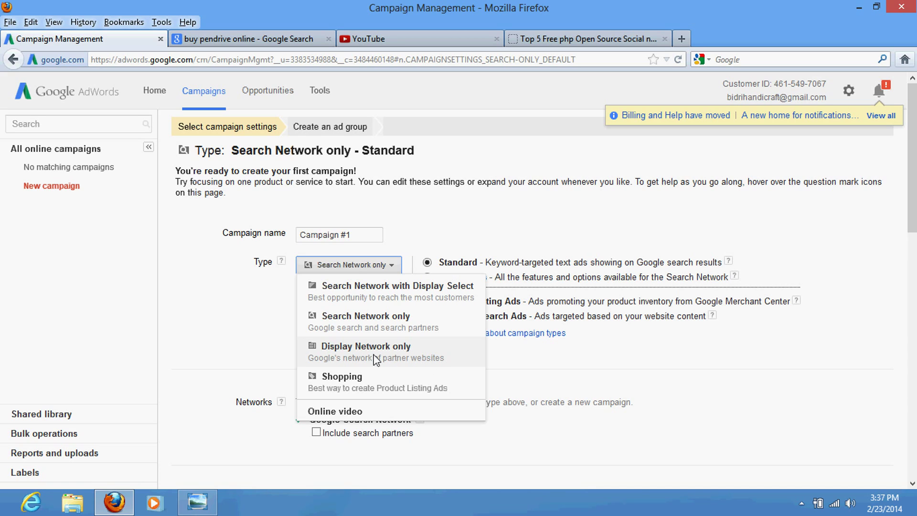
pyautogui.click(367, 293)
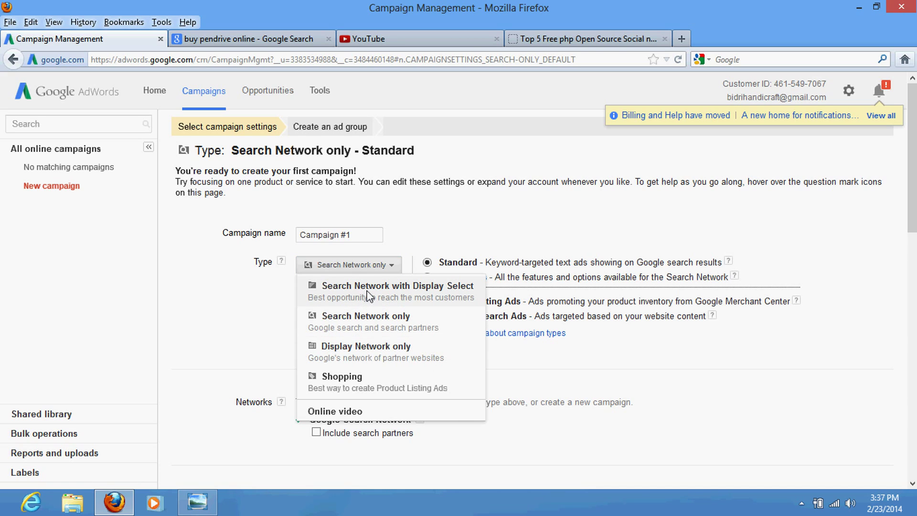
pyautogui.click(525, 254)
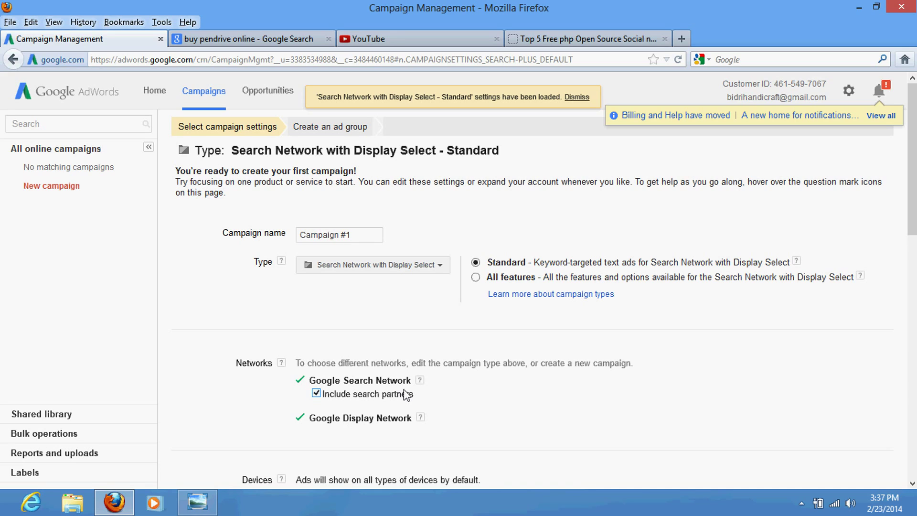
# Look at the search results ads again and examine the display ad placement on the YouTube home page.
pyautogui.click(272, 43)
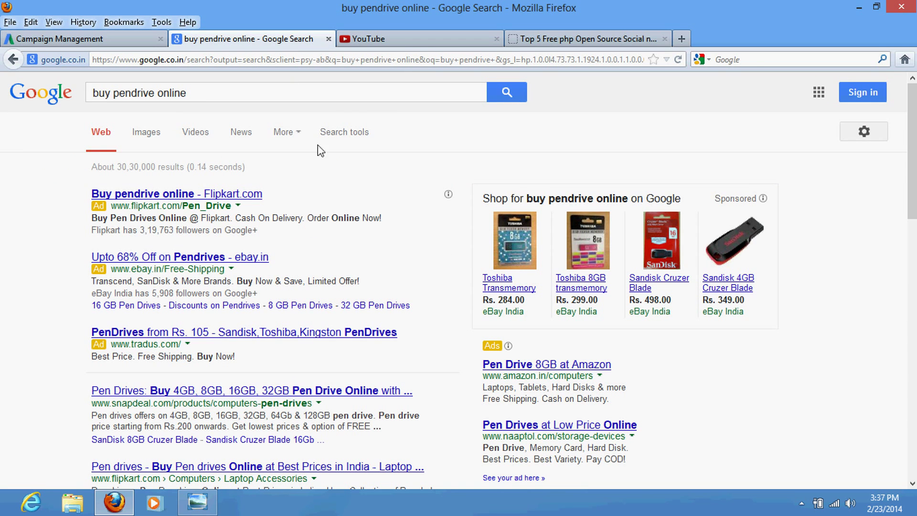
pyautogui.click(399, 40)
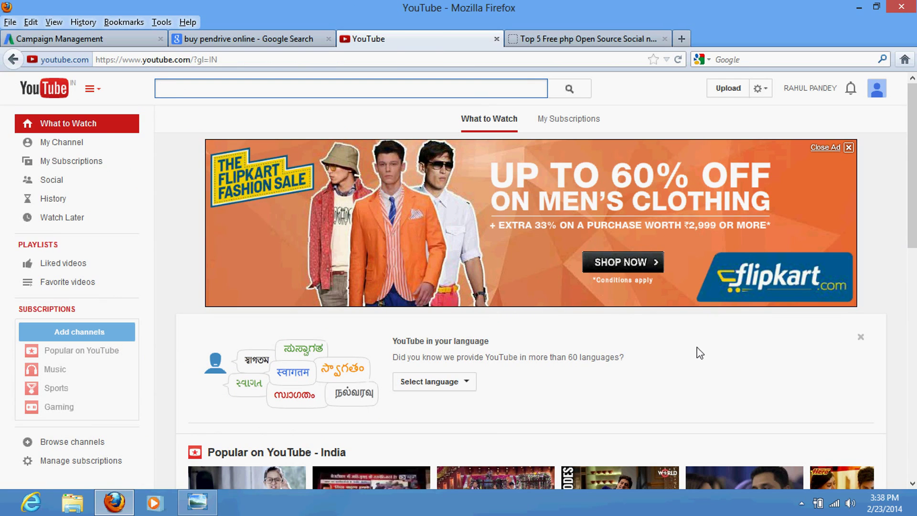
pyautogui.scroll(-6, 811, 425)
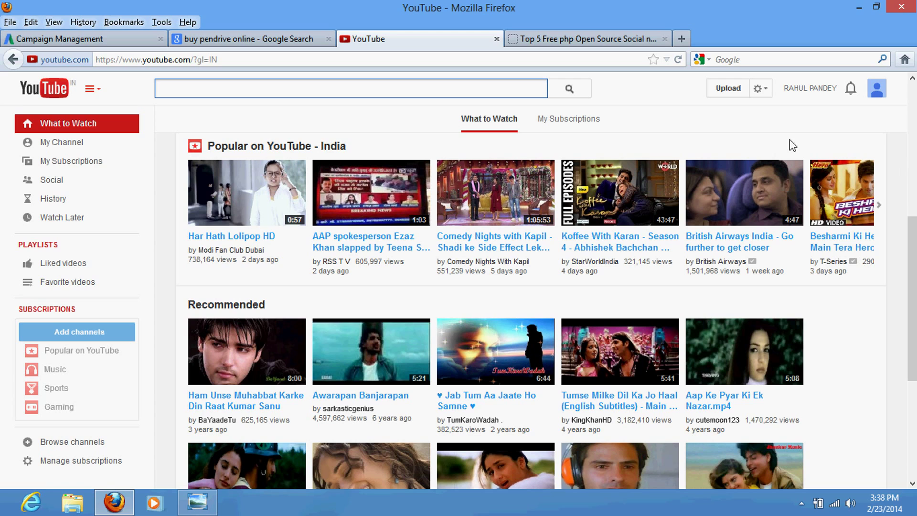
# Examine the display ad placements throughout the merabheja.com article on free PHP social networking software.
pyautogui.click(587, 41)
pyautogui.scroll(-3, 315, 272)
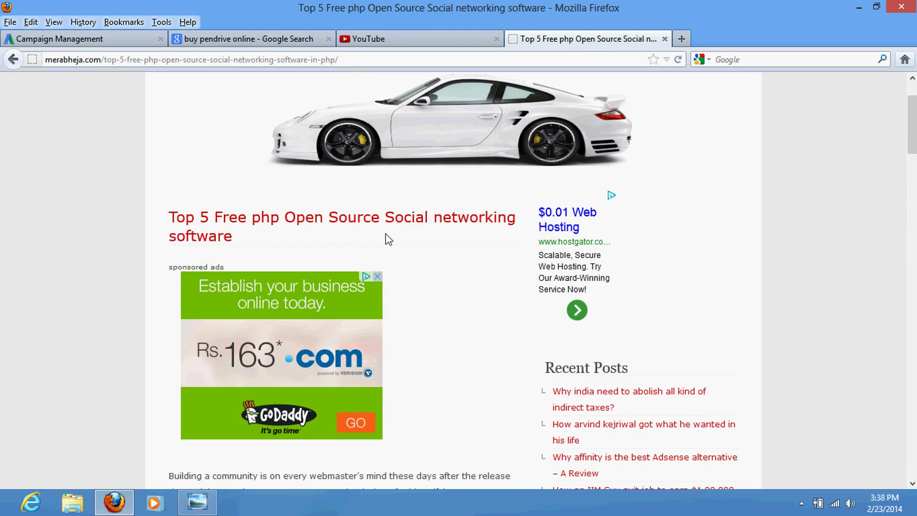
pyautogui.scroll(-10, 385, 239)
pyautogui.scroll(-15, 282, 317)
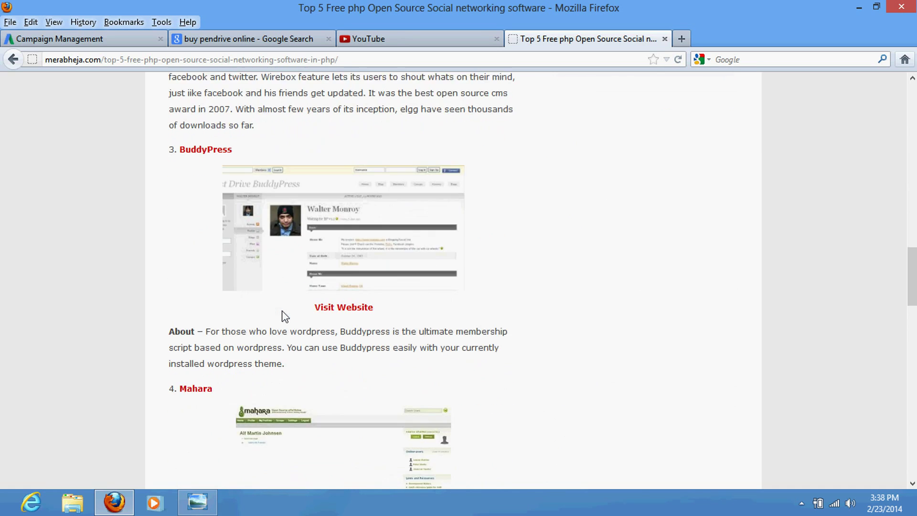
pyautogui.scroll(-8, 285, 316)
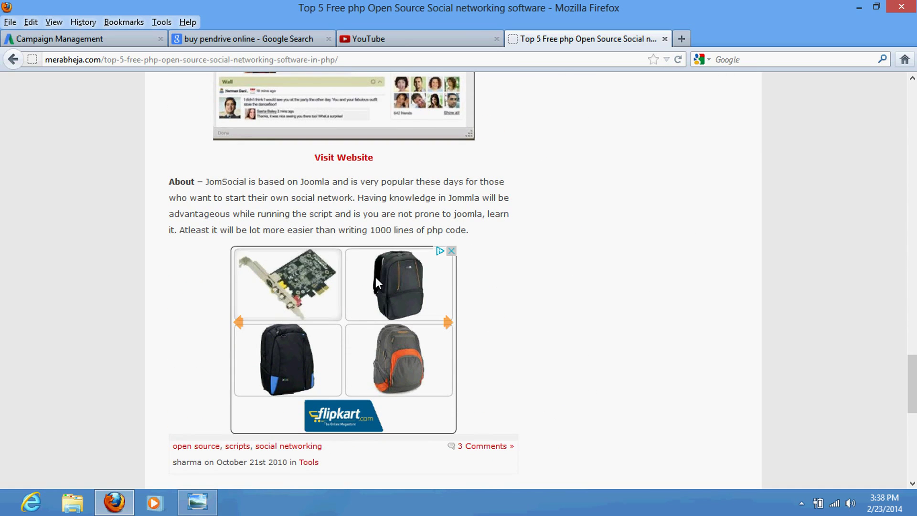
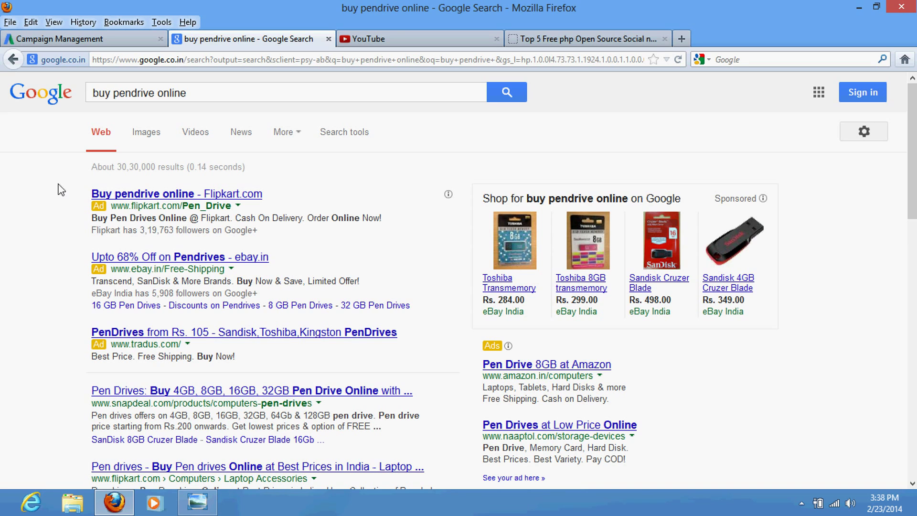
# Compare the text ads for "buy pendrive online" with the display ads on YouTube and the merabheja.com article.
pyautogui.click(439, 39)
pyautogui.click(573, 39)
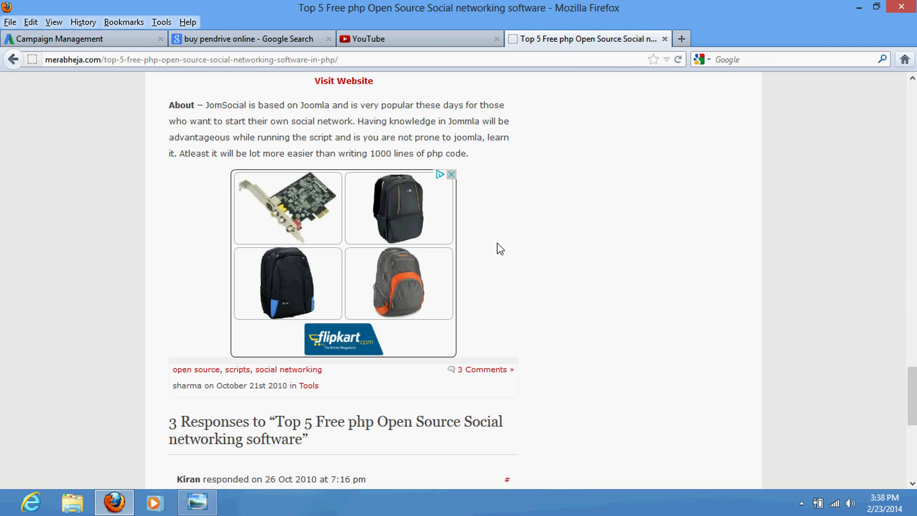
pyautogui.click(432, 39)
pyautogui.click(275, 42)
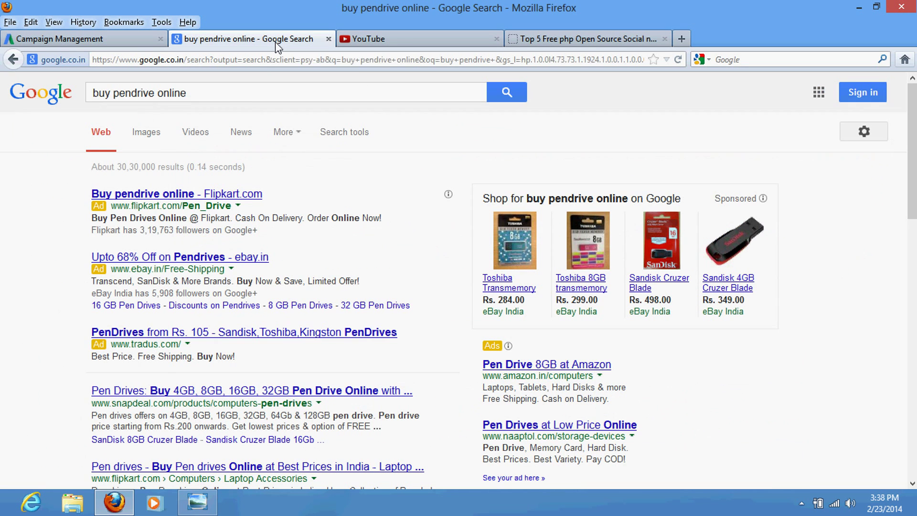
pyautogui.click(197, 99)
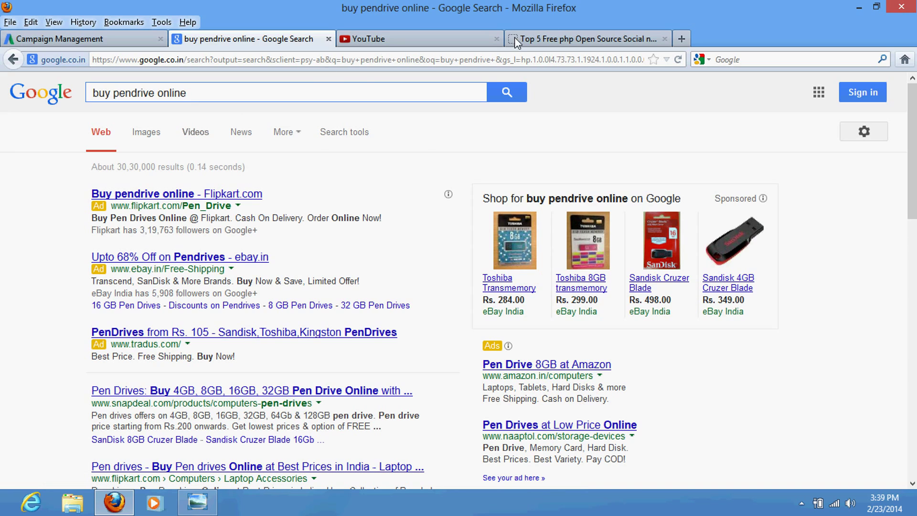
pyautogui.click(575, 43)
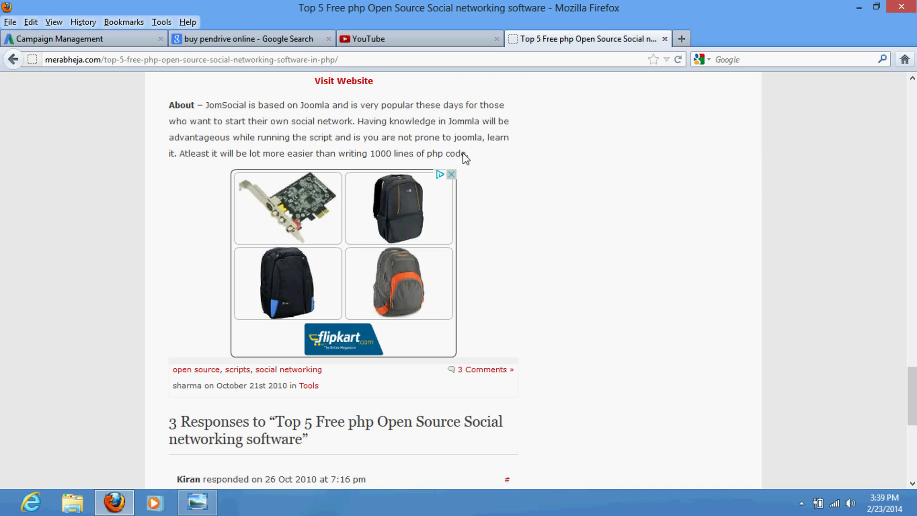
pyautogui.scroll(8, 469, 167)
pyautogui.scroll(-3, 459, 157)
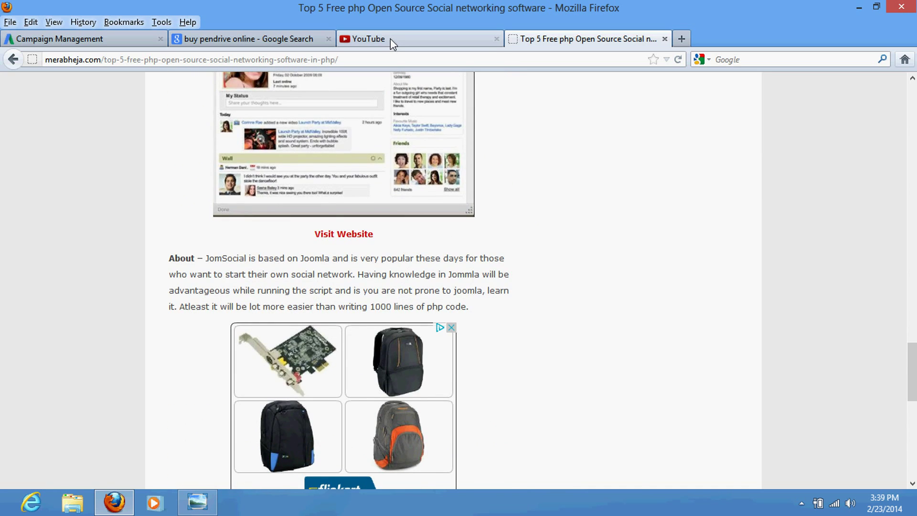
pyautogui.click(391, 40)
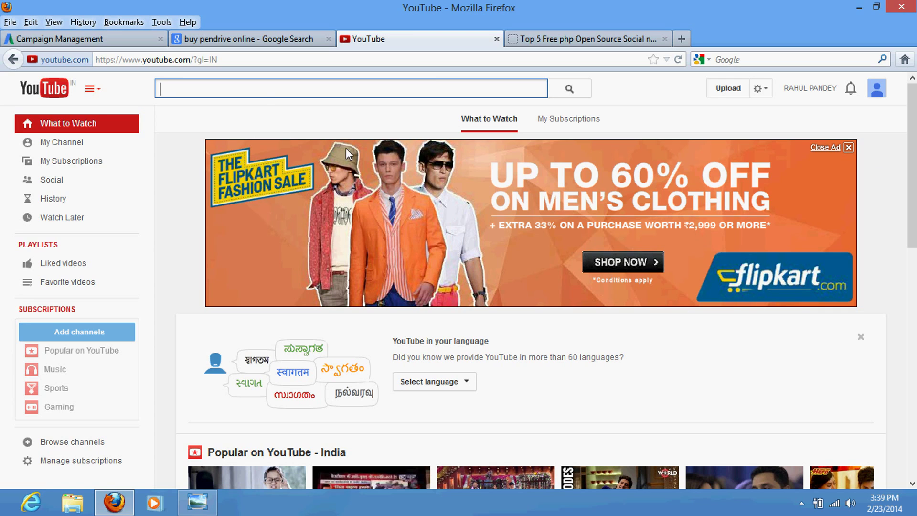
pyautogui.click(569, 39)
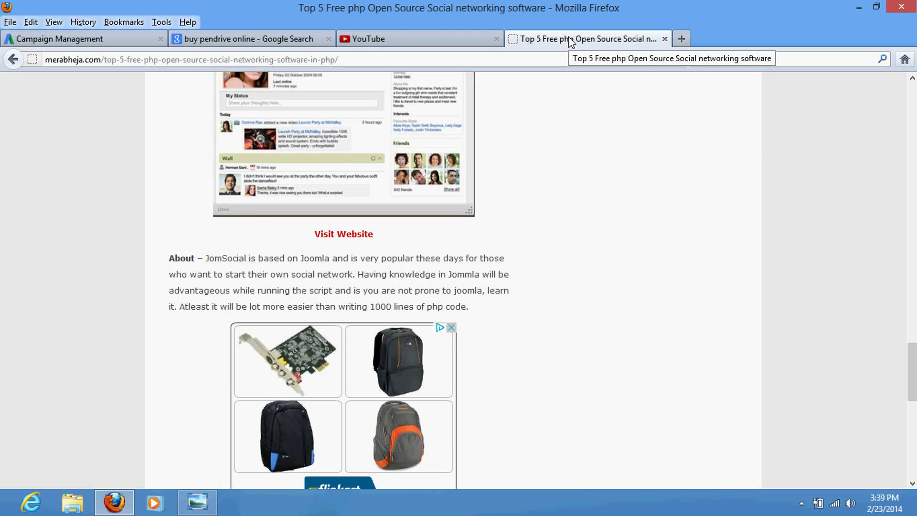
pyautogui.click(262, 42)
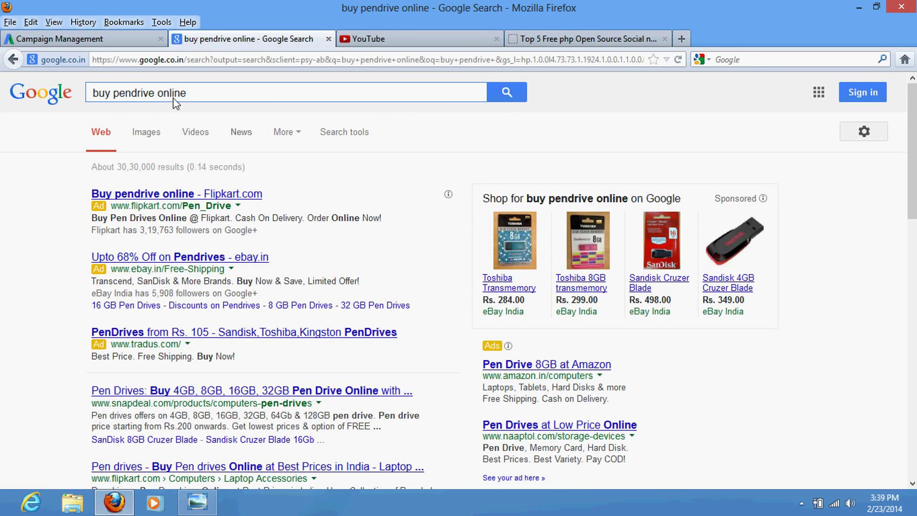
# Return to the campaign settings, set the campaign type to Search Network only and exclude search partners.
pyautogui.click(118, 40)
pyautogui.click(334, 265)
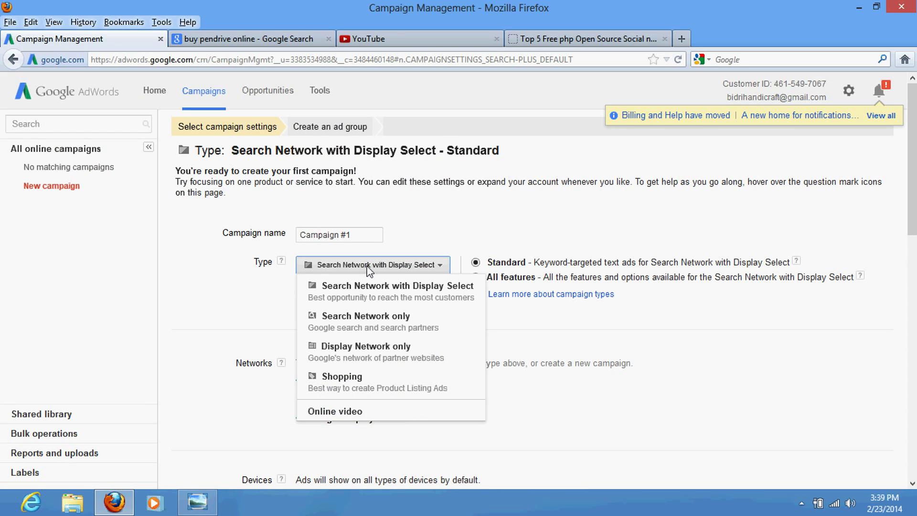
pyautogui.click(323, 319)
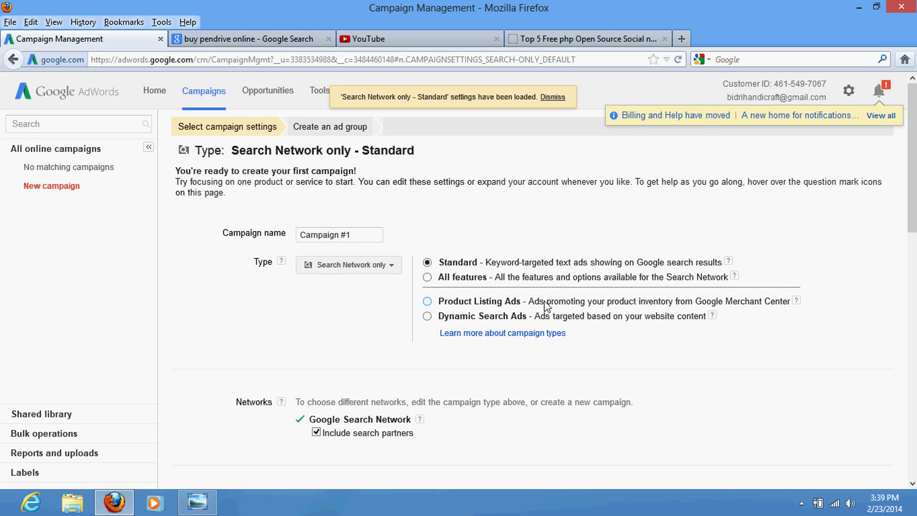
pyautogui.scroll(-3, 434, 328)
pyautogui.click(316, 356)
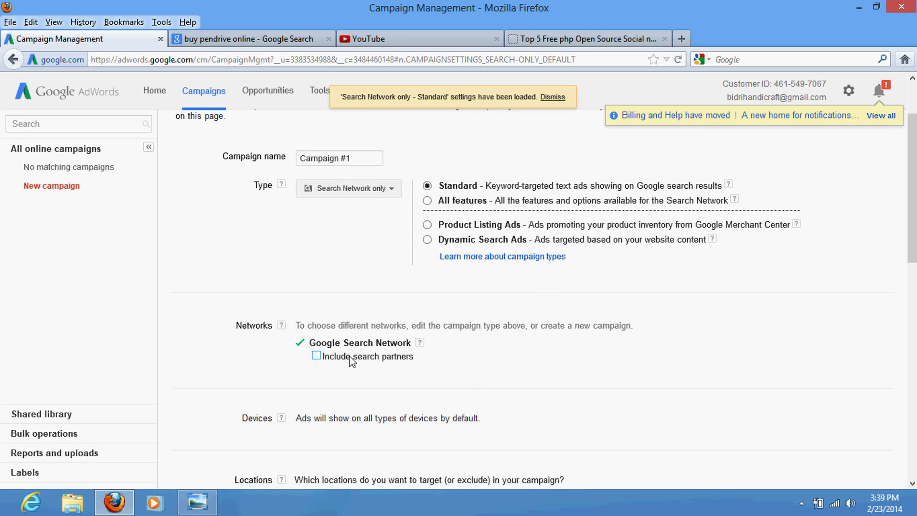
# Try searching for "usa" as a custom target location, and return the campaign's location targeting to India.
pyautogui.scroll(-6, 419, 351)
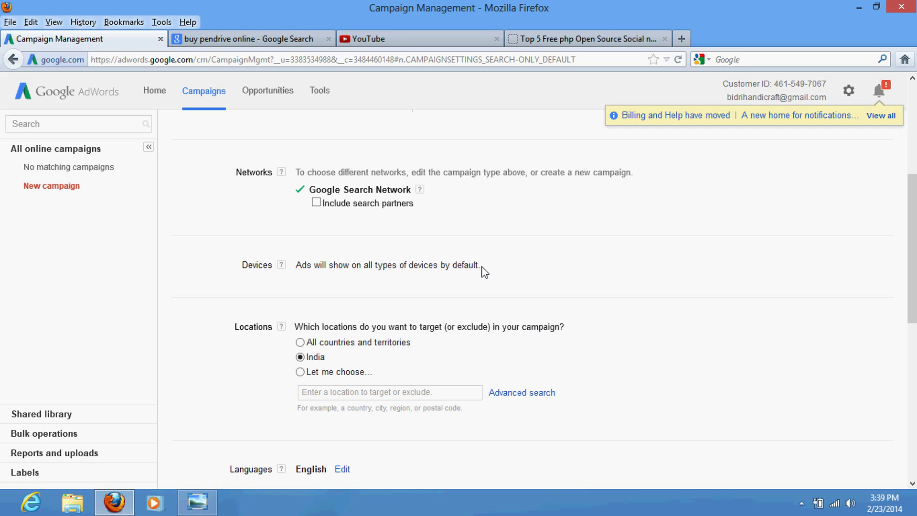
pyautogui.scroll(-3, 289, 300)
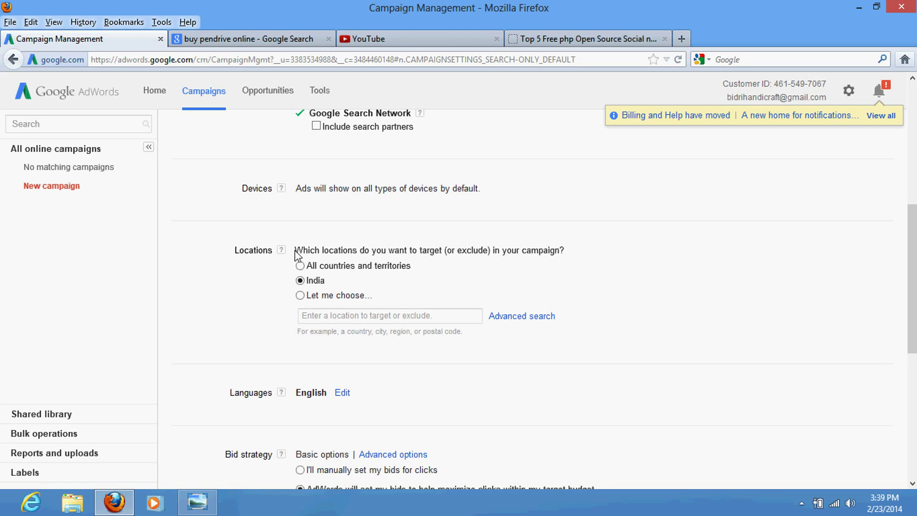
pyautogui.moveTo(294, 250); pyautogui.dragTo(557, 245)
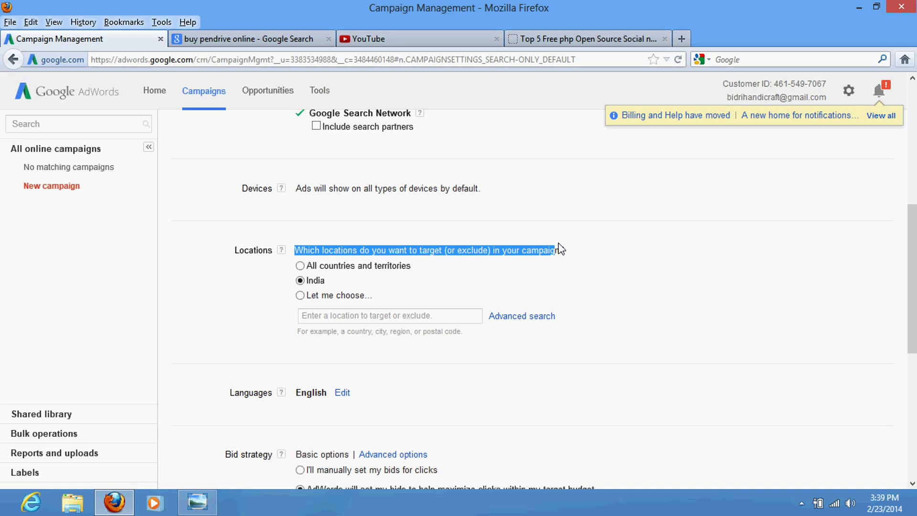
pyautogui.click(613, 257)
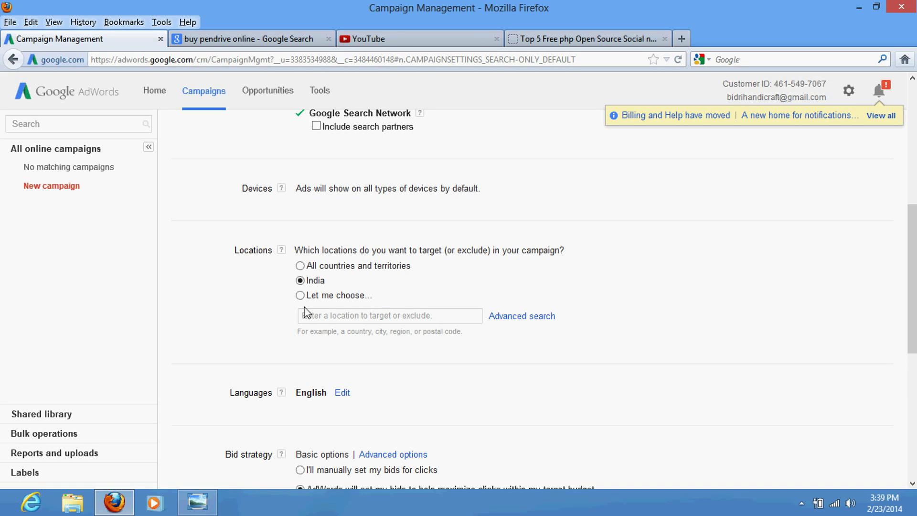
pyautogui.click(301, 265)
pyautogui.click(338, 321)
pyautogui.write('usa')
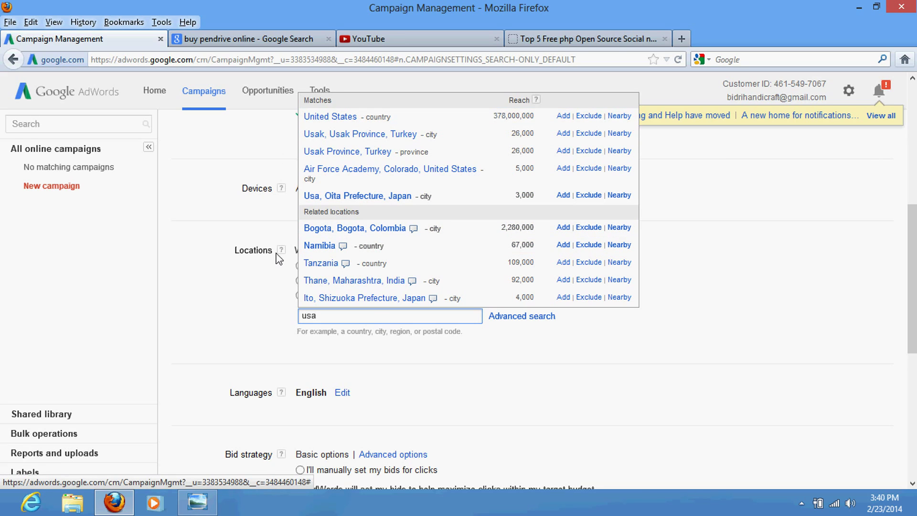
pyautogui.click(229, 304)
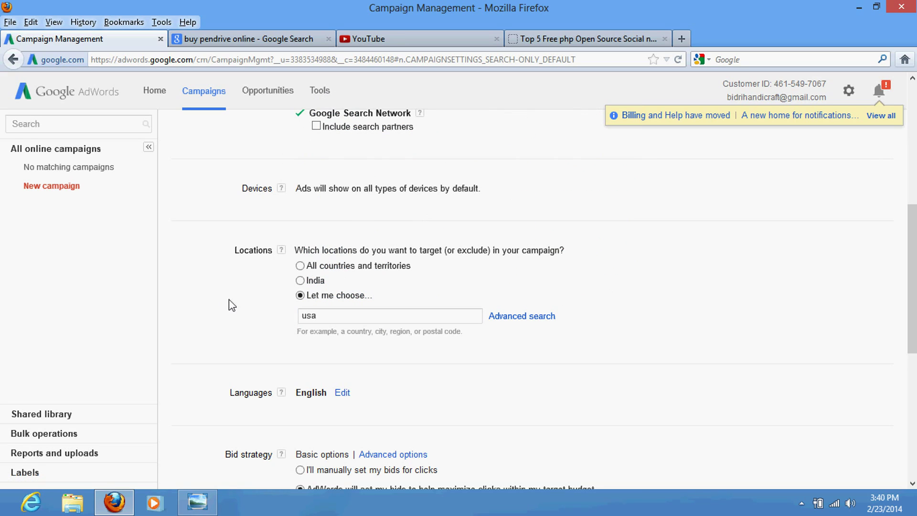
pyautogui.click(300, 281)
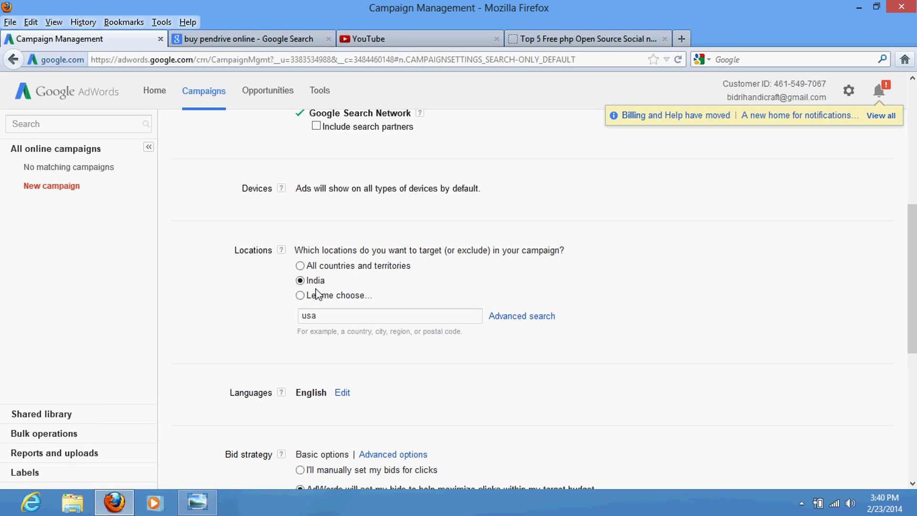
# Examine the bid strategy section and the ad positions on the first two Google result pages for "buy pendrive online".
pyautogui.scroll(-5, 603, 282)
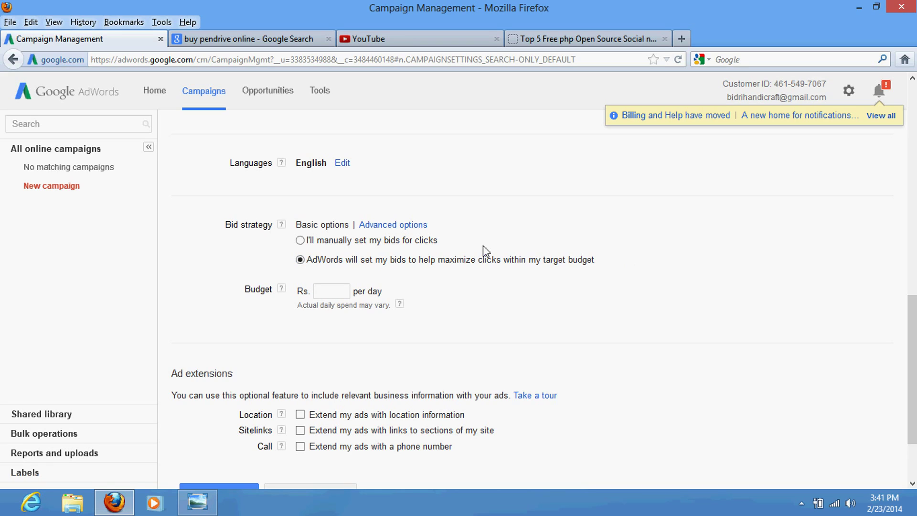
pyautogui.click(283, 44)
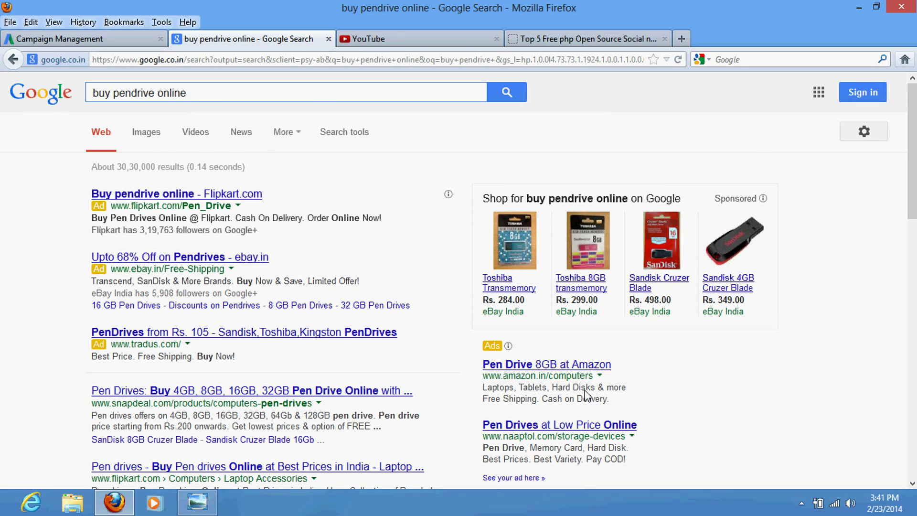
pyautogui.scroll(-3, 578, 358)
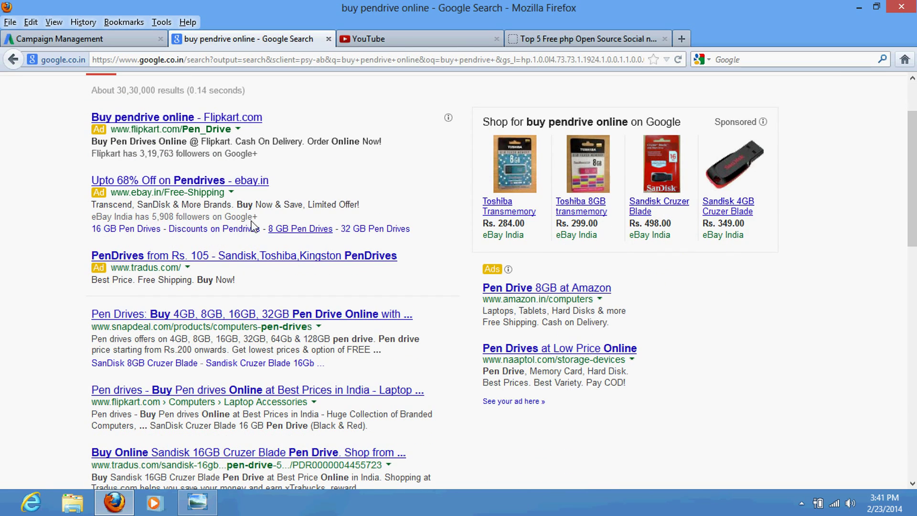
pyautogui.scroll(3, 293, 200)
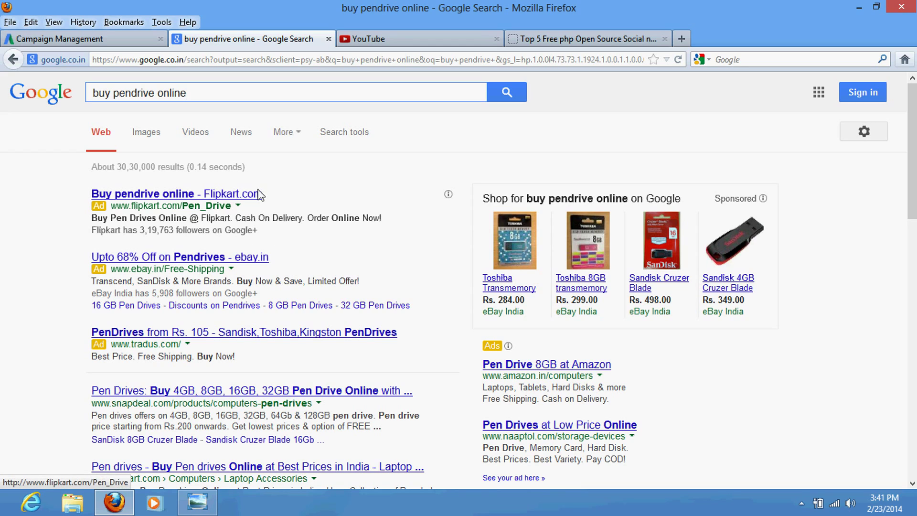
pyautogui.scroll(-1, 591, 408)
pyautogui.scroll(-15, 591, 407)
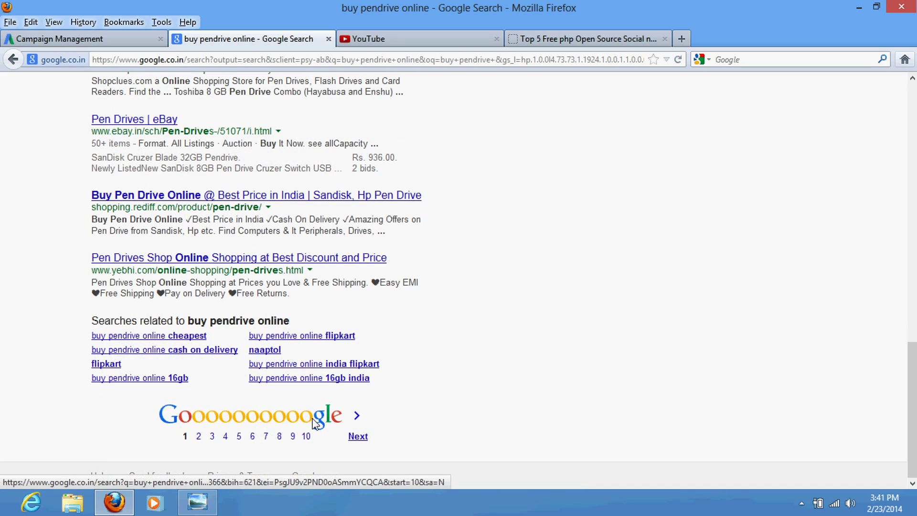
pyautogui.click(199, 437)
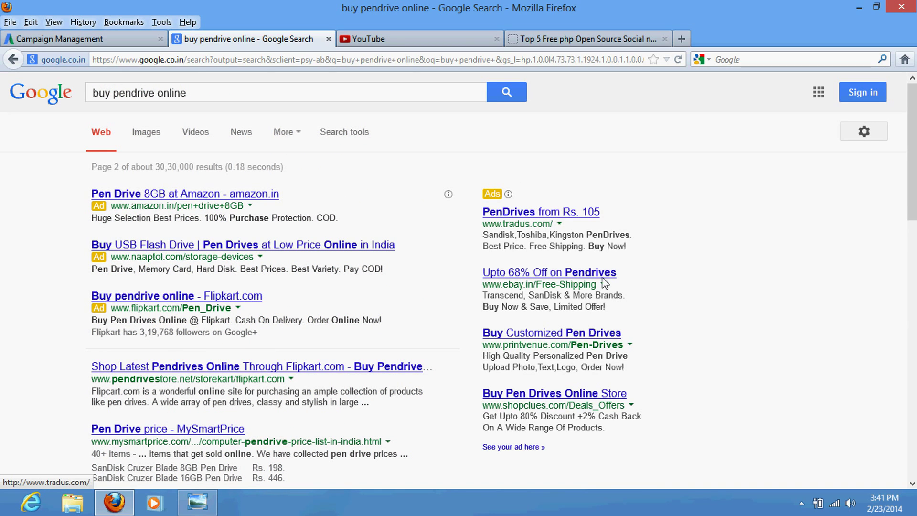
pyautogui.scroll(-15, 443, 311)
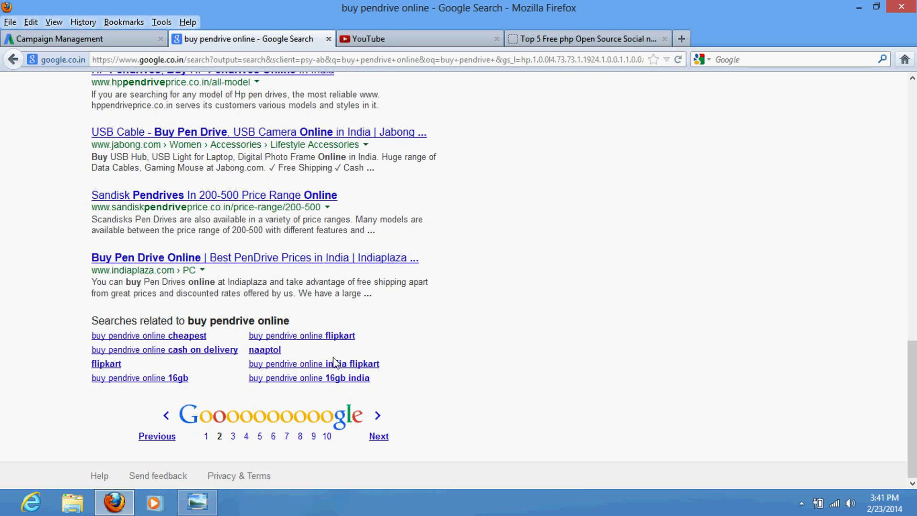
pyautogui.click(206, 436)
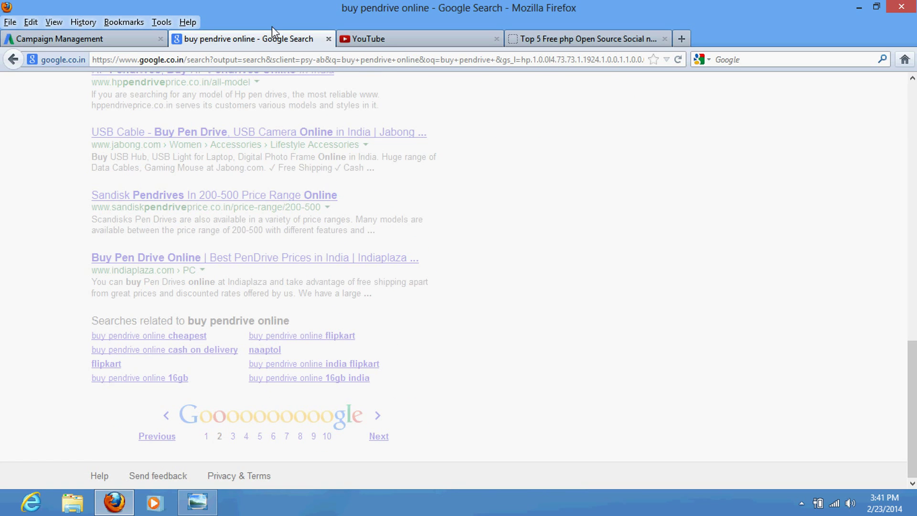
# Compare the campaign's bid strategy and daily budget options with the ad ranking on the first search results page.
pyautogui.click(118, 43)
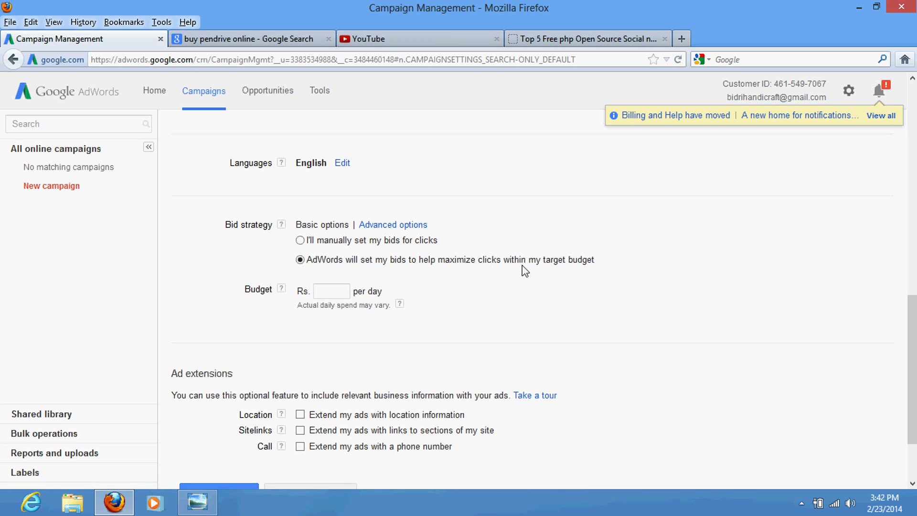
pyautogui.click(293, 40)
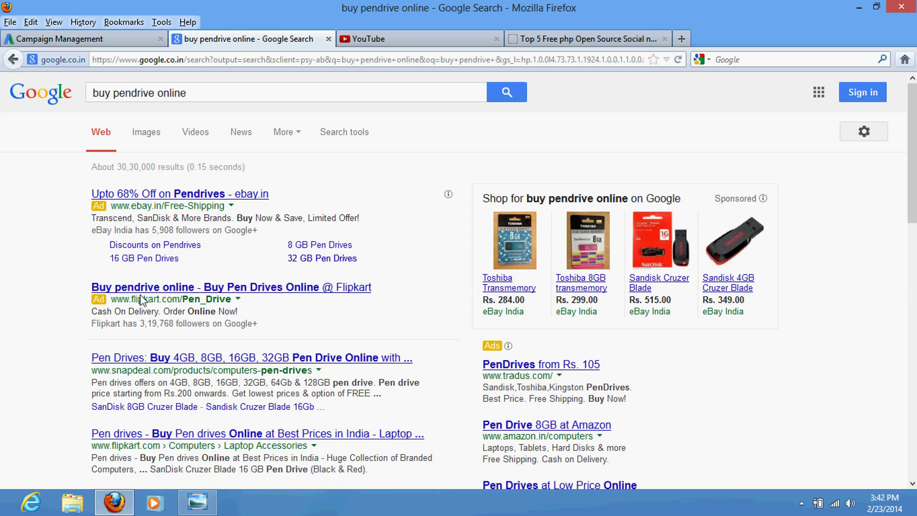
pyautogui.scroll(-3, 498, 373)
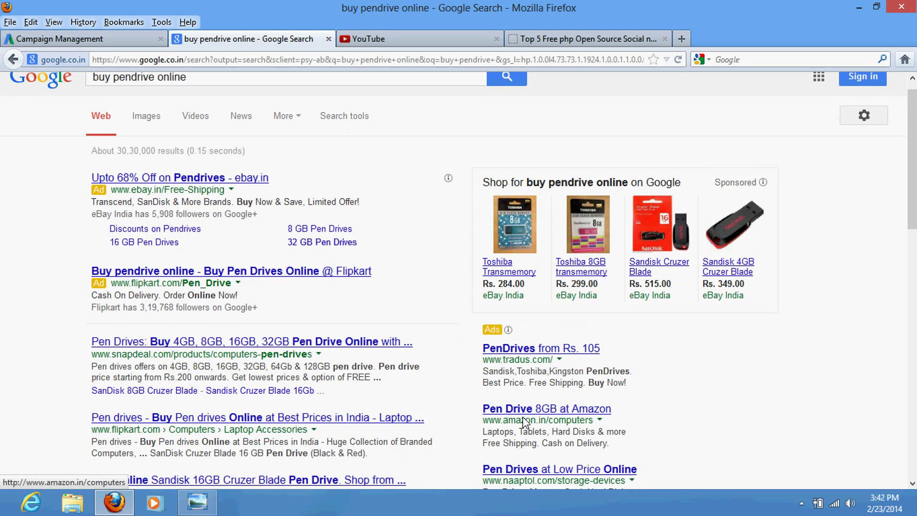
pyautogui.scroll(3, 498, 372)
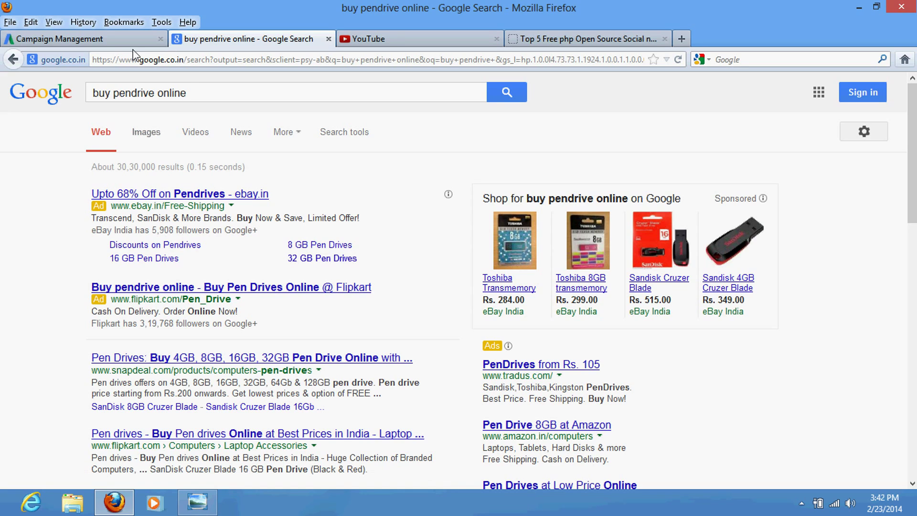
pyautogui.click(115, 39)
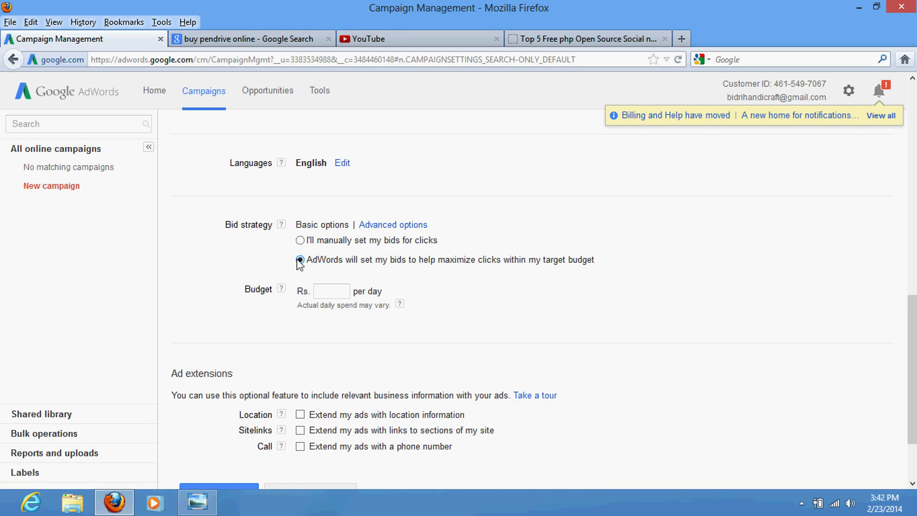
pyautogui.click(253, 39)
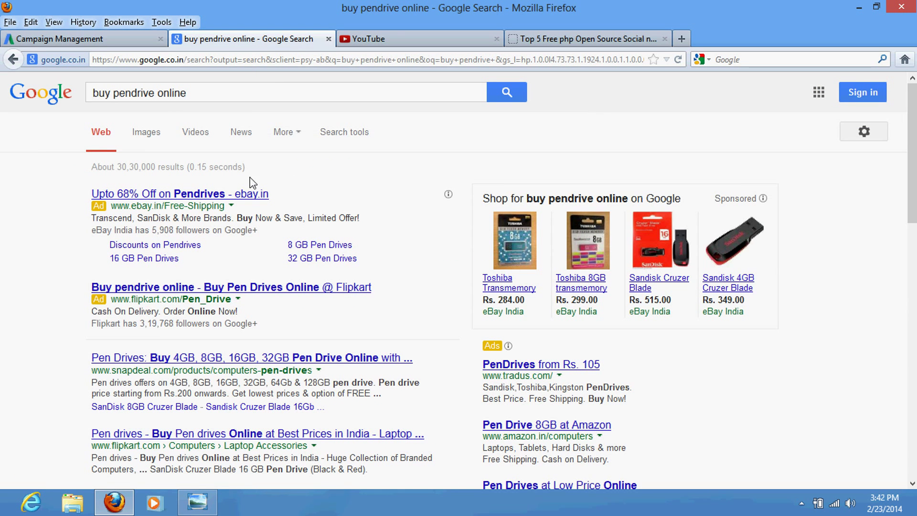